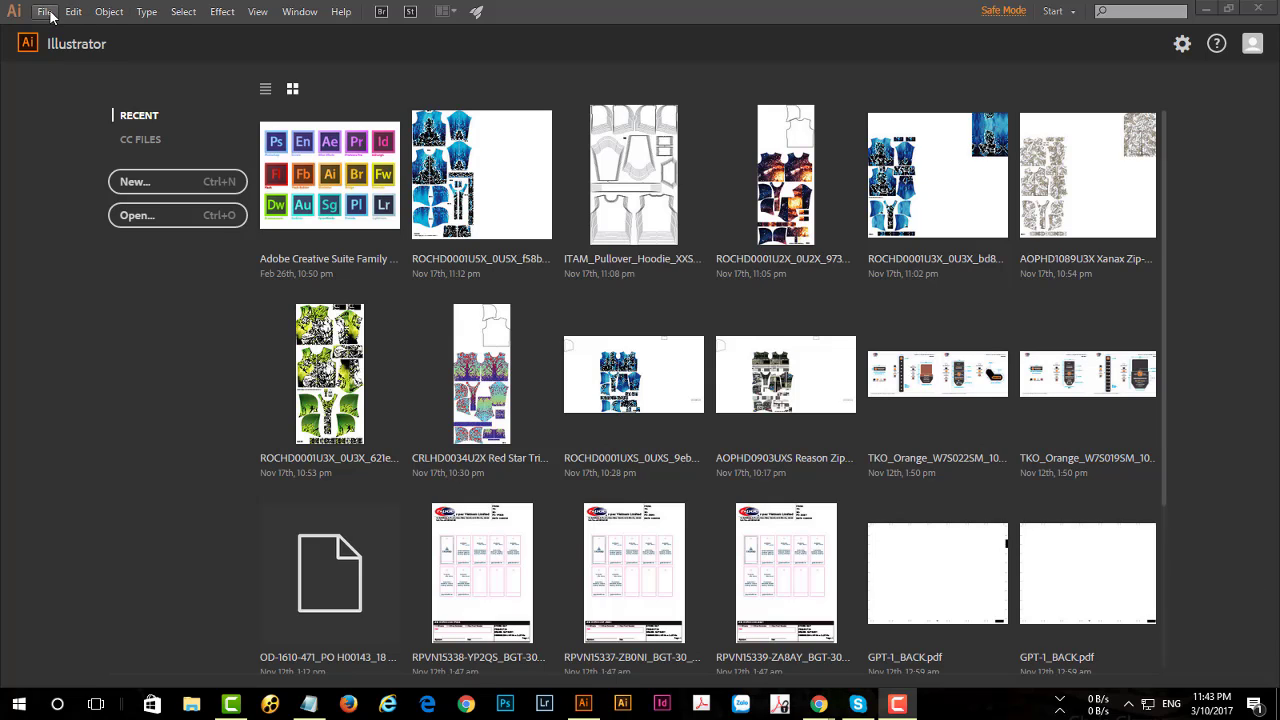
Open the File menu from the Illustrator start screen of recent files
click(46, 12)
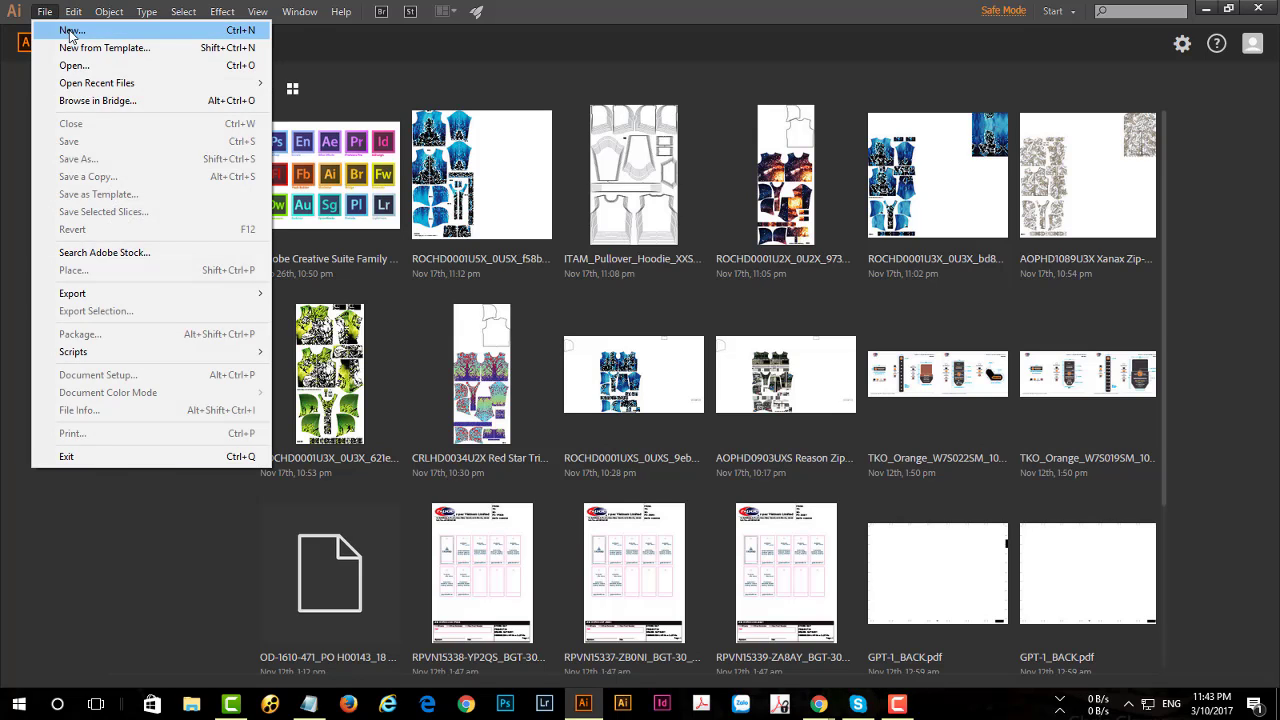
Create a new blank A4 landscape document (Untitled-4, 11.69 × 8.27 in, CMYK)
click(72, 30)
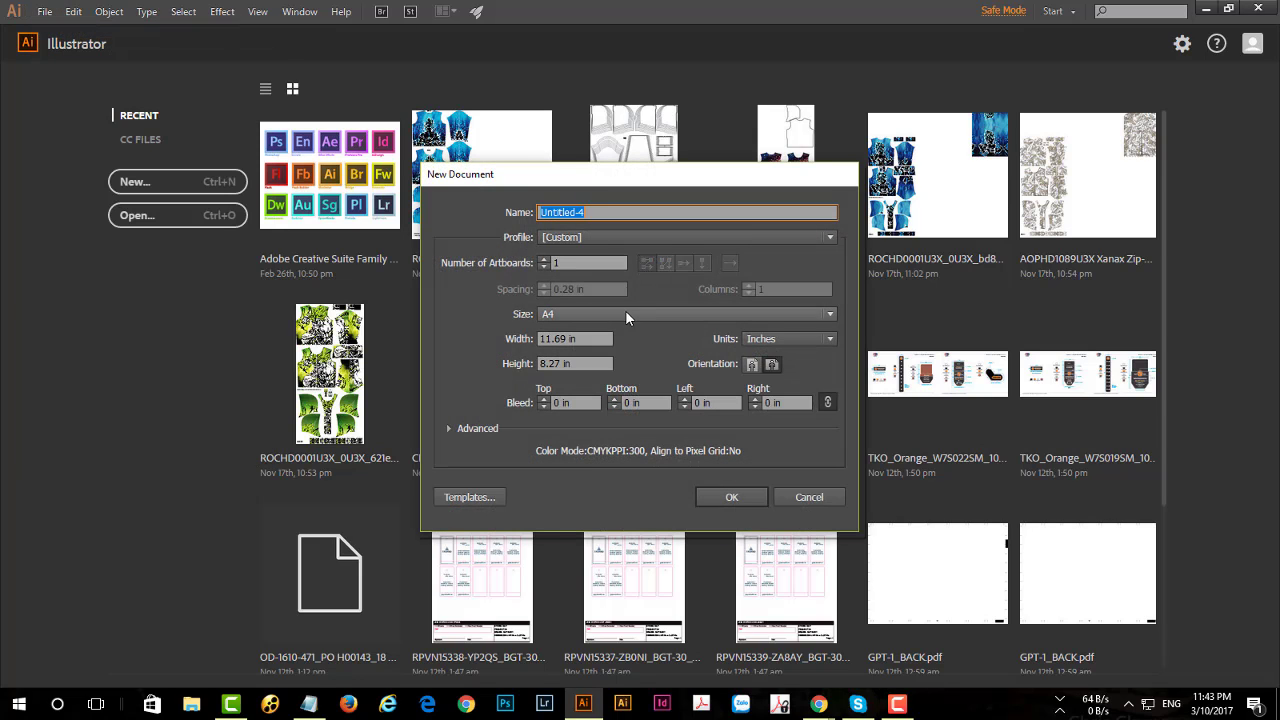
click(777, 367)
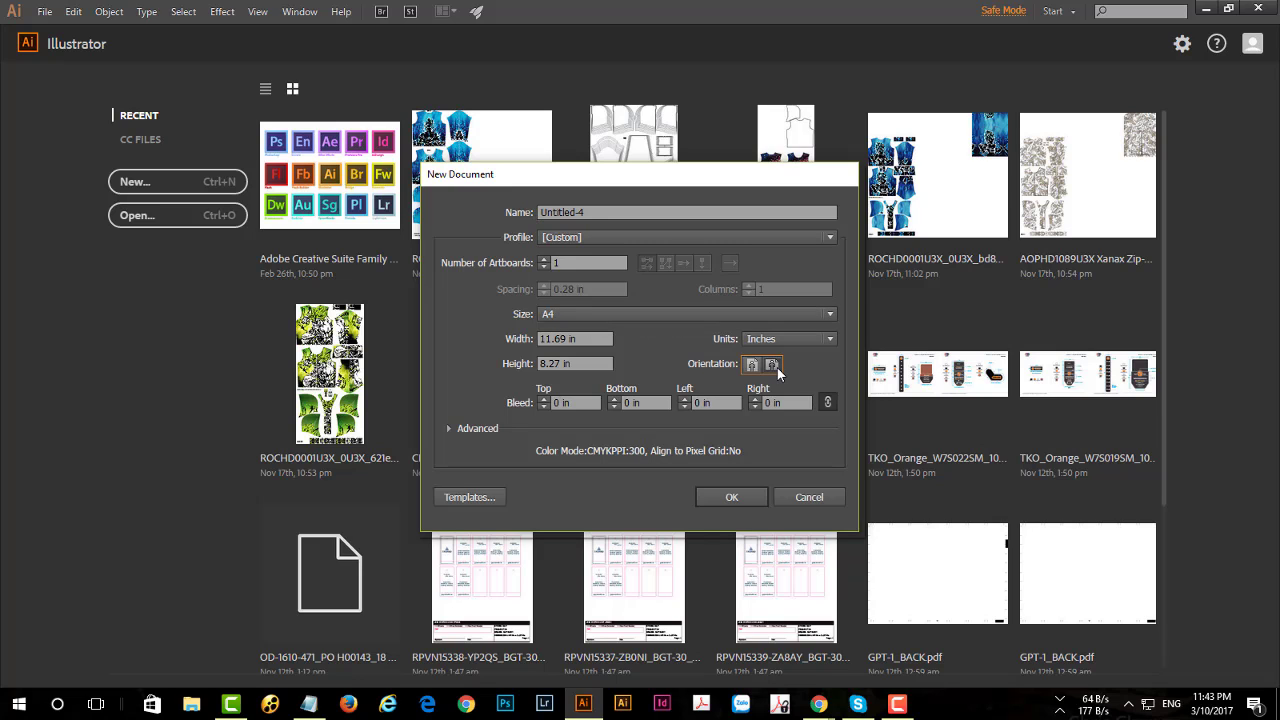
click(727, 498)
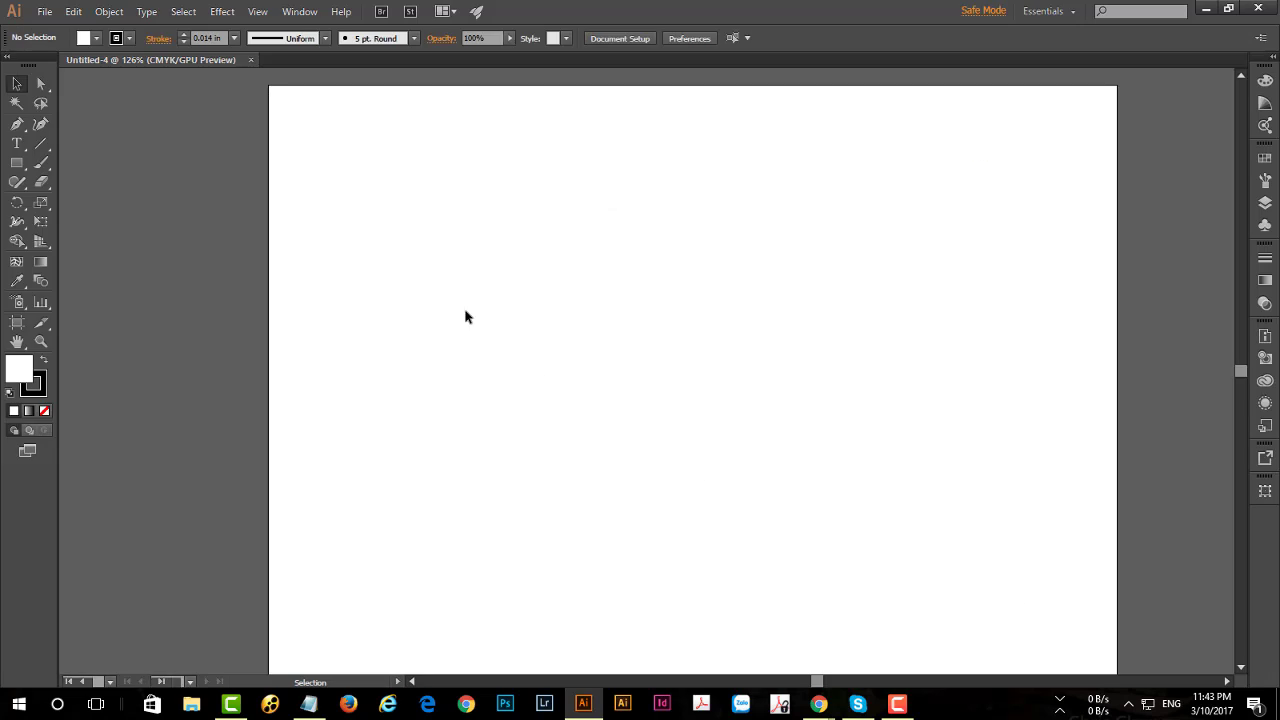
Zoom the Untitled-4 artboard to 100%, recentre it, and pick the Rectangle Tool
key(ctrl+1)
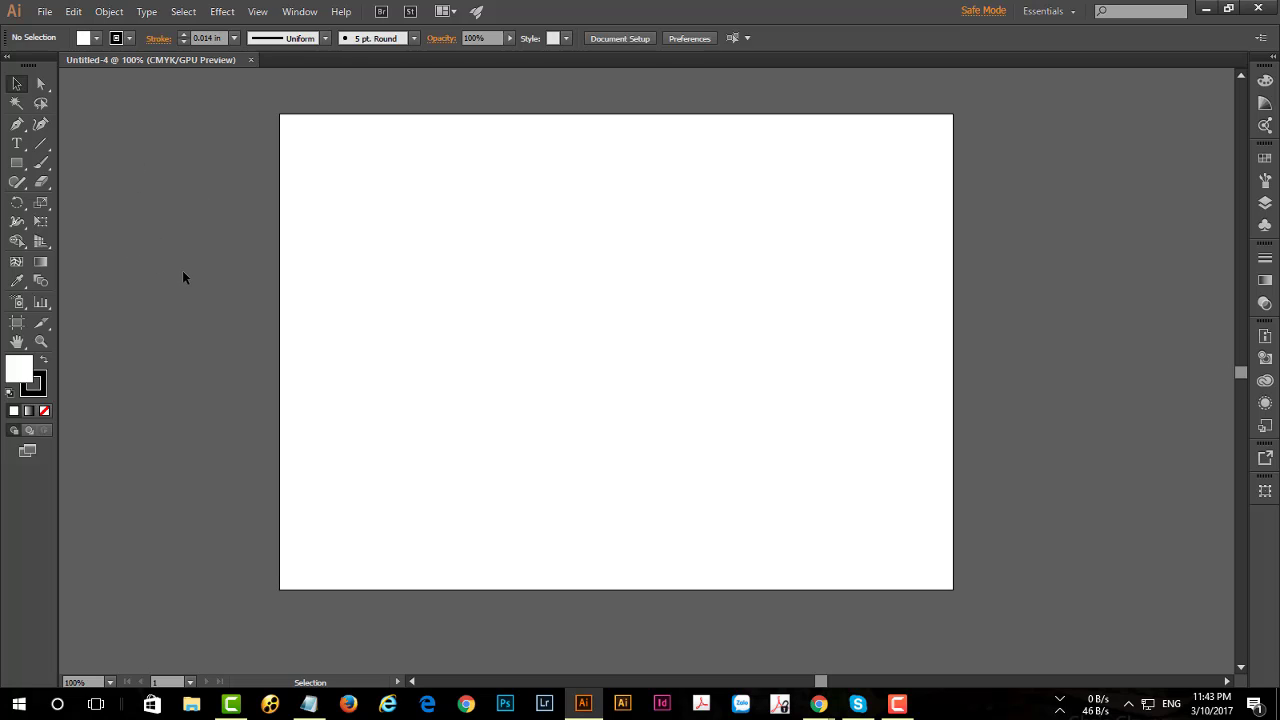
drag(526, 350, 548, 340)
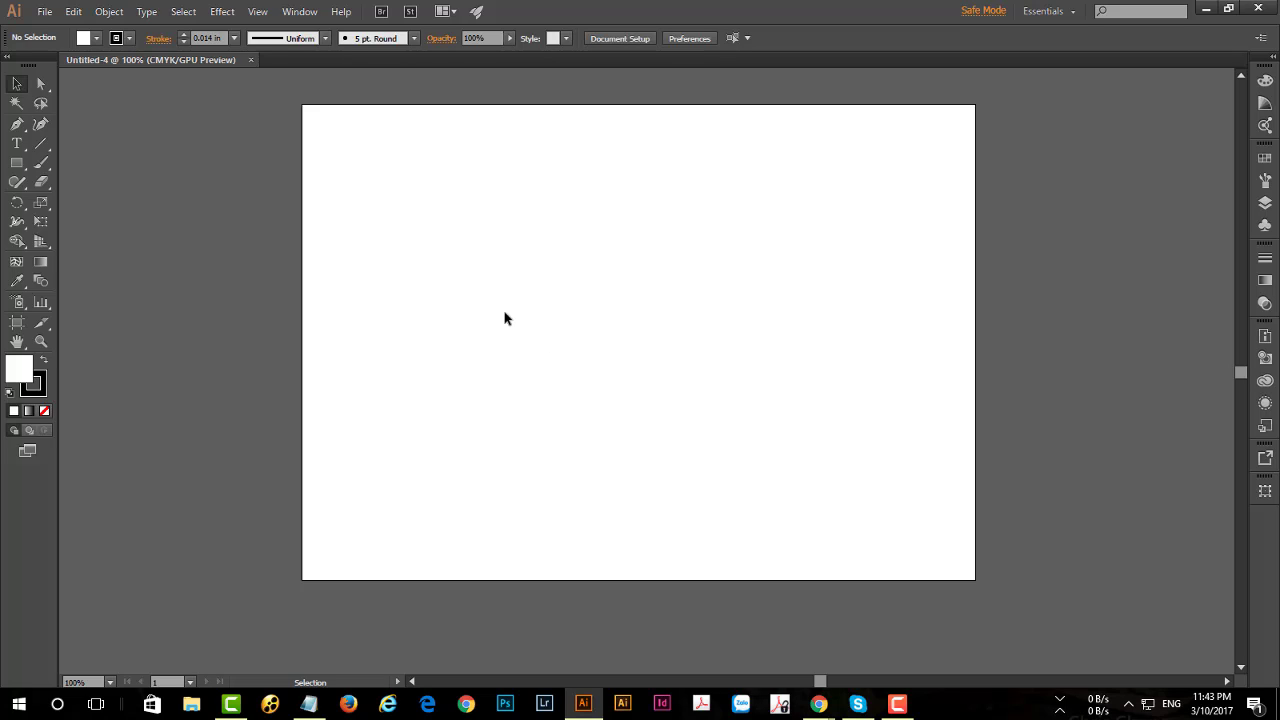
click(14, 168)
Draw a square with no outline and a cyan (C 100) fill
drag(18, 166, 88, 165)
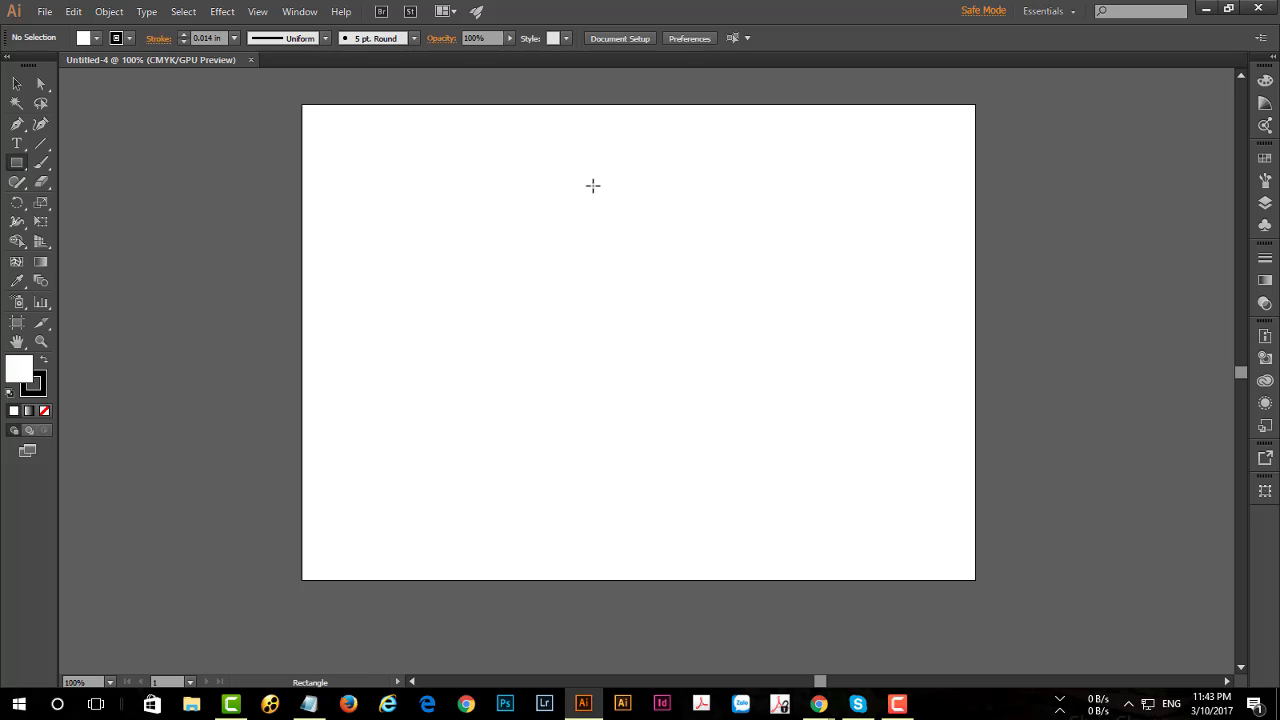
drag(598, 176, 712, 288)
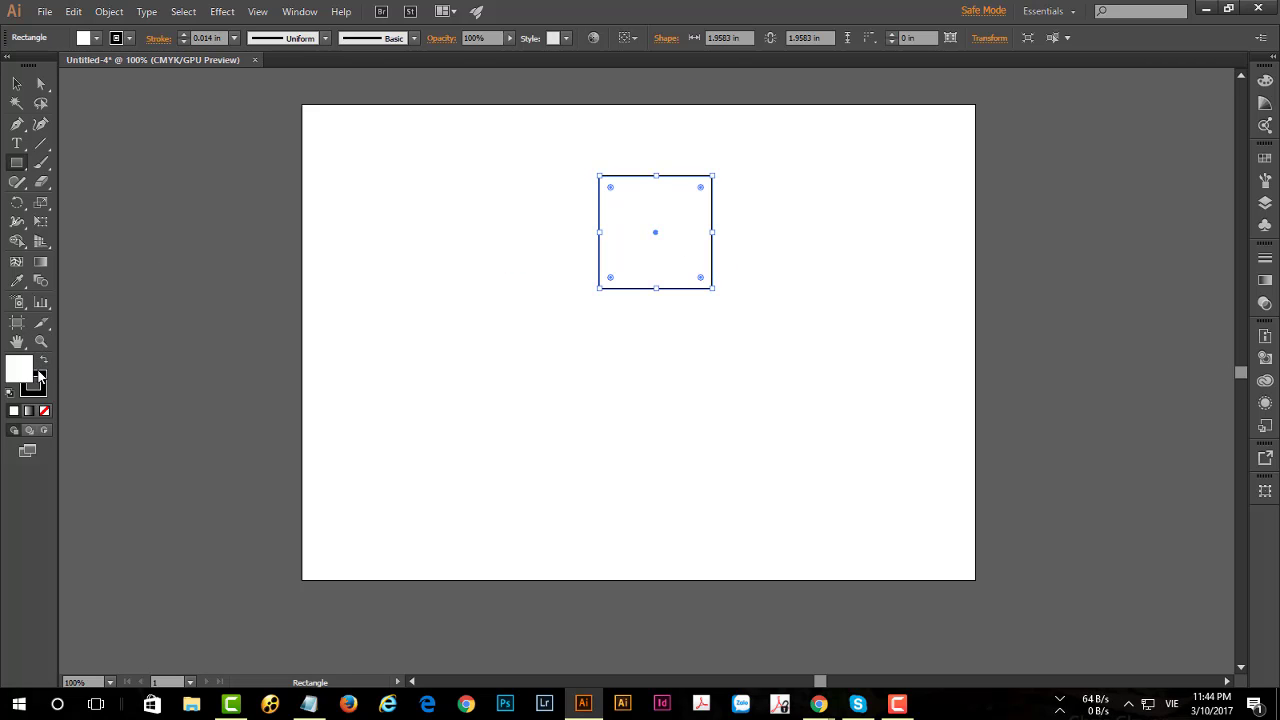
click(40, 388)
click(44, 410)
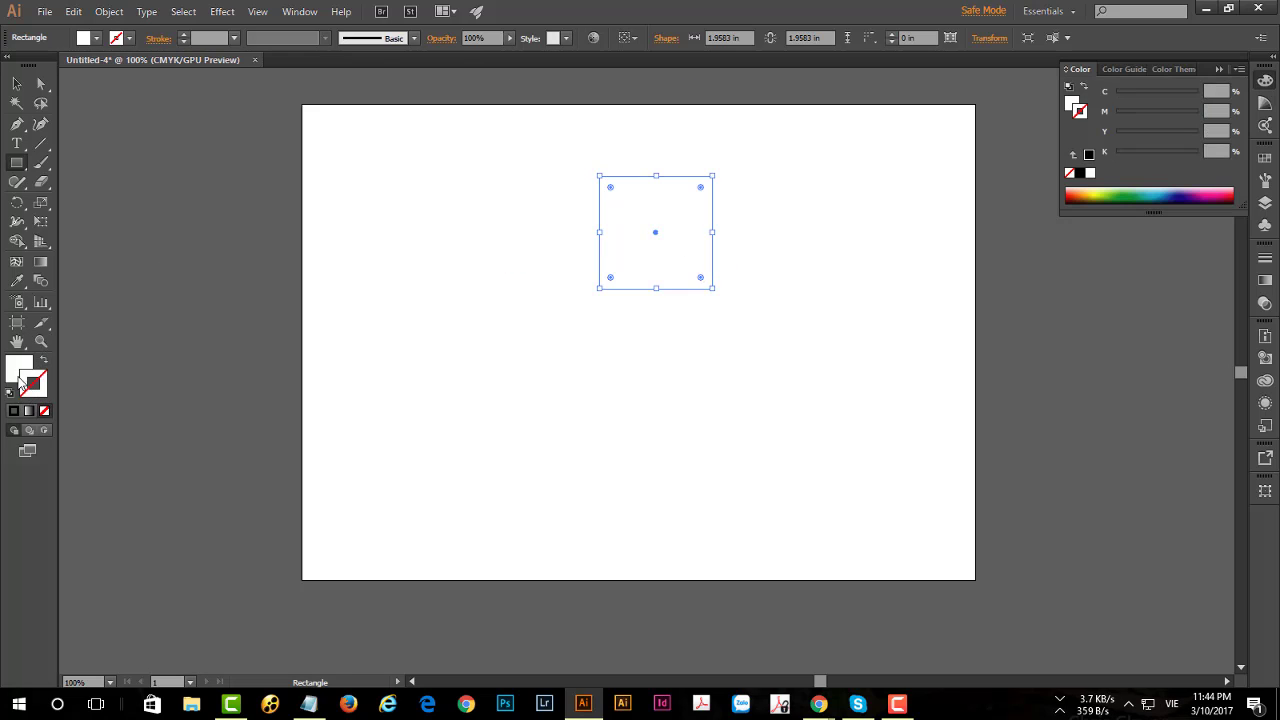
double_click(19, 370)
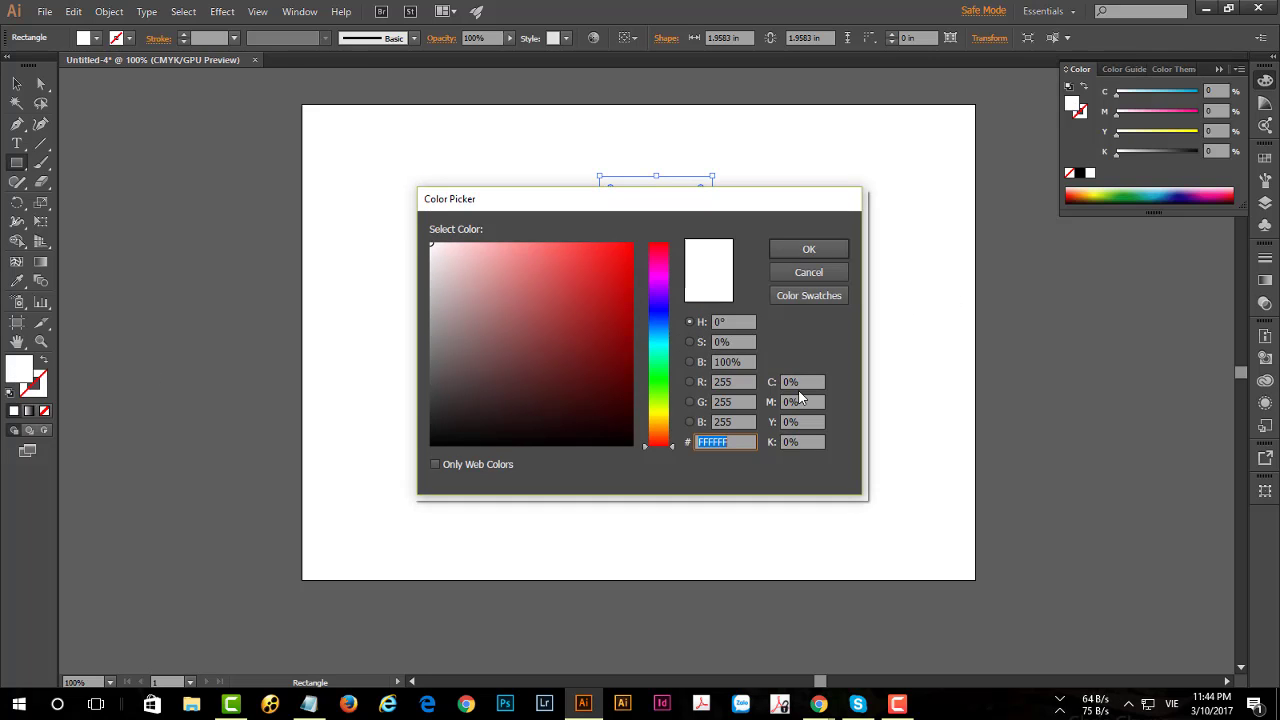
key(Tab)
text(100)
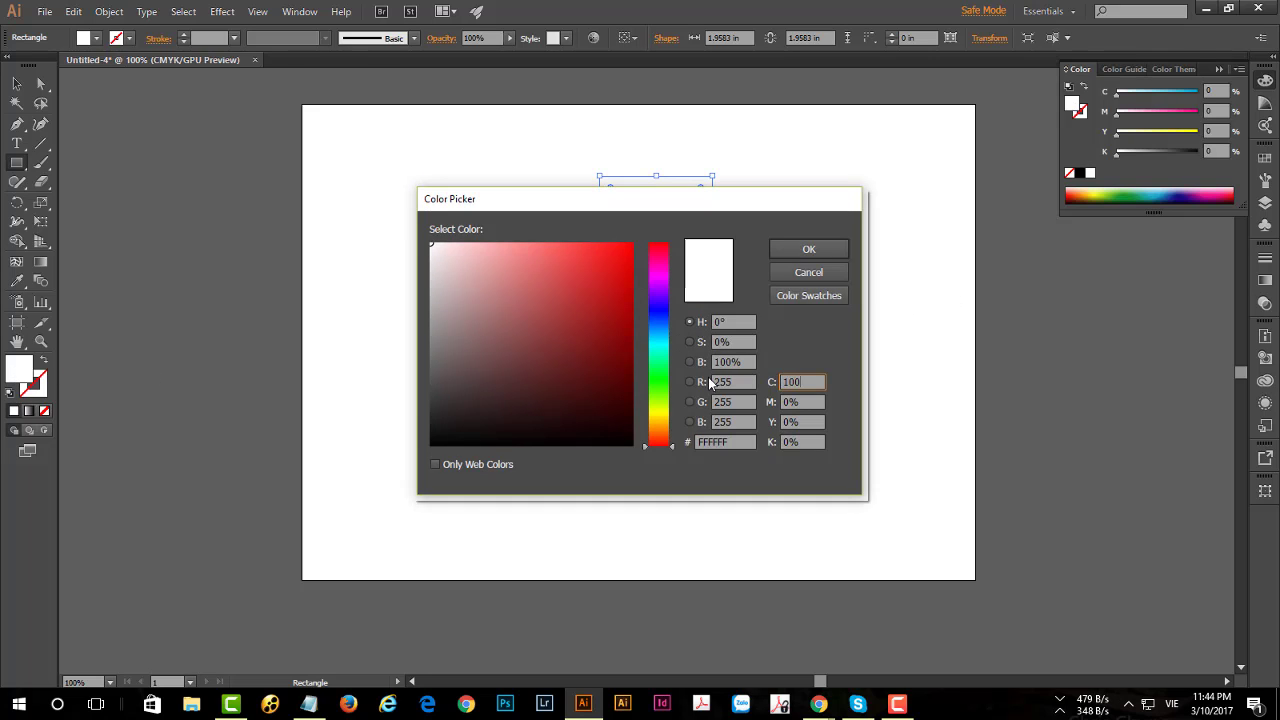
key(Return)
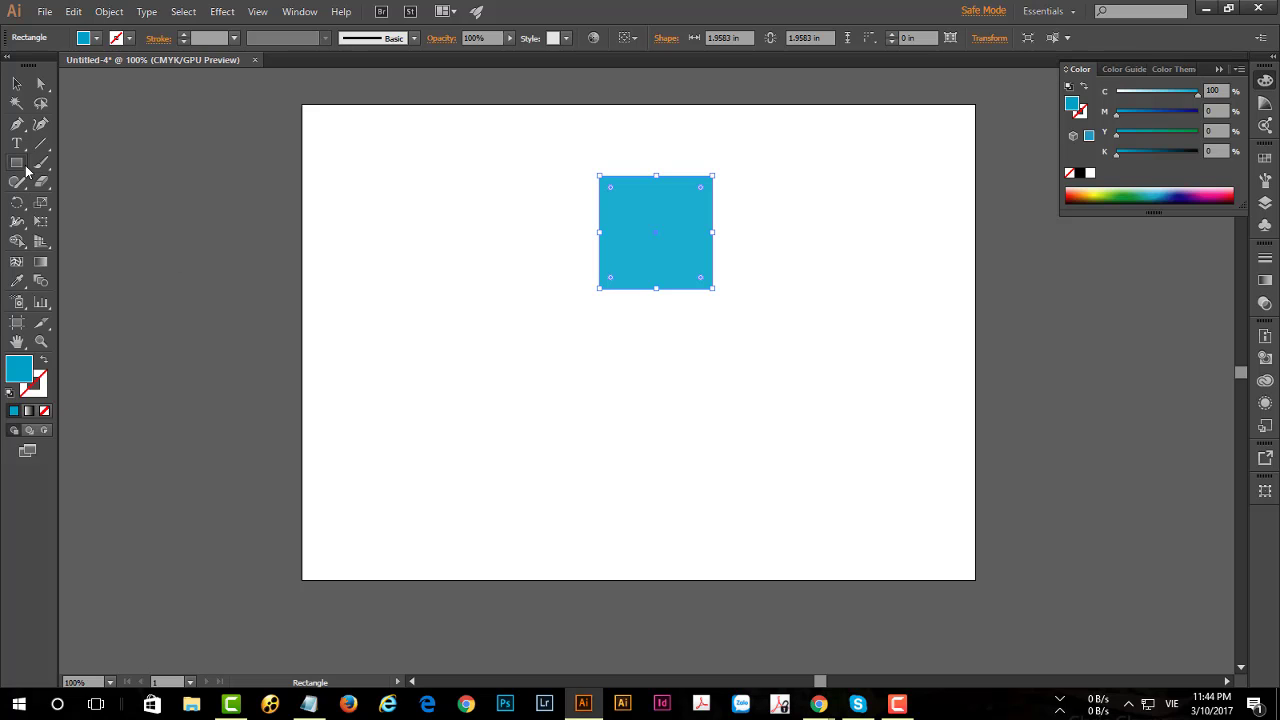
Draw a circle below the square with a magenta (M 100) fill
click(16, 162)
click(88, 201)
drag(643, 356, 698, 410)
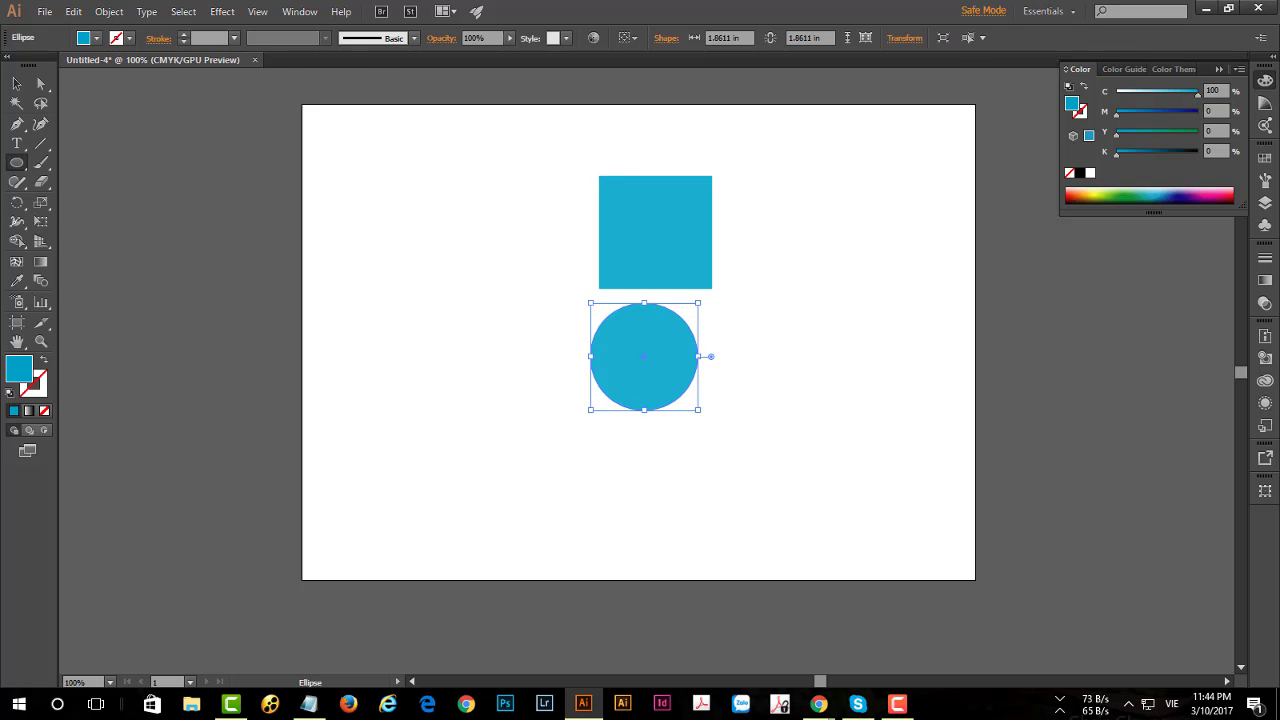
double_click(18, 369)
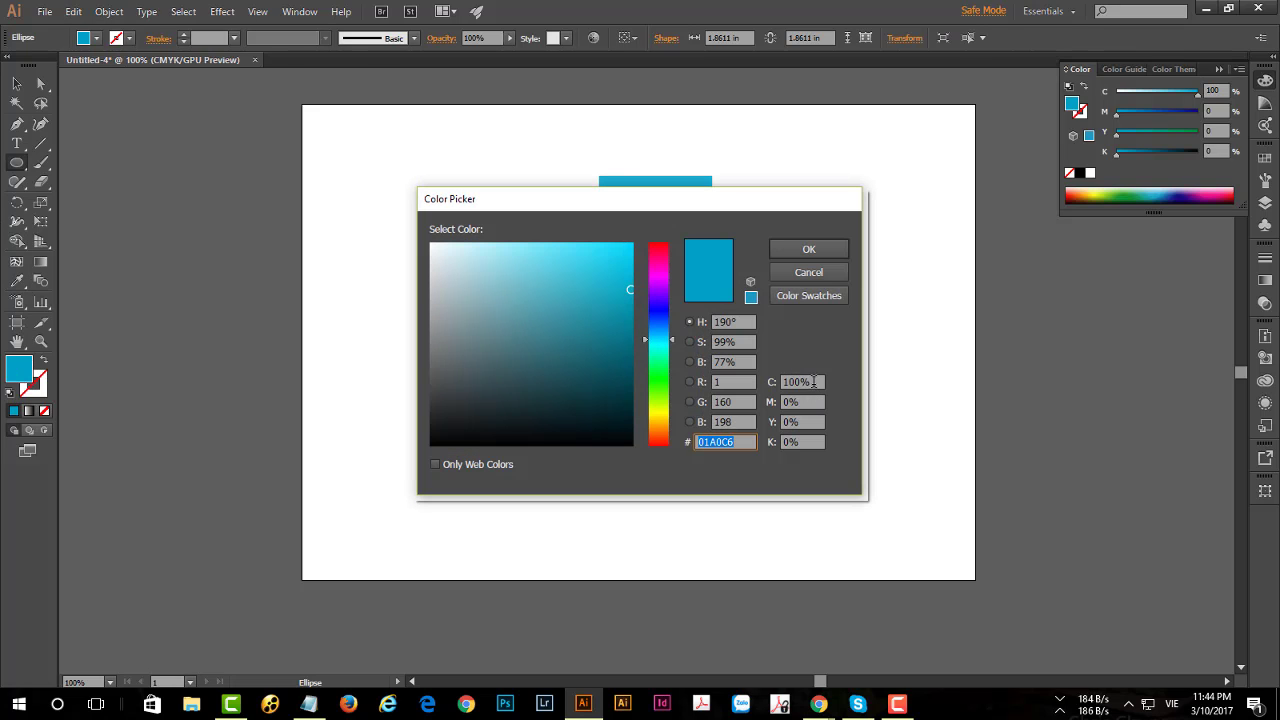
text(0)
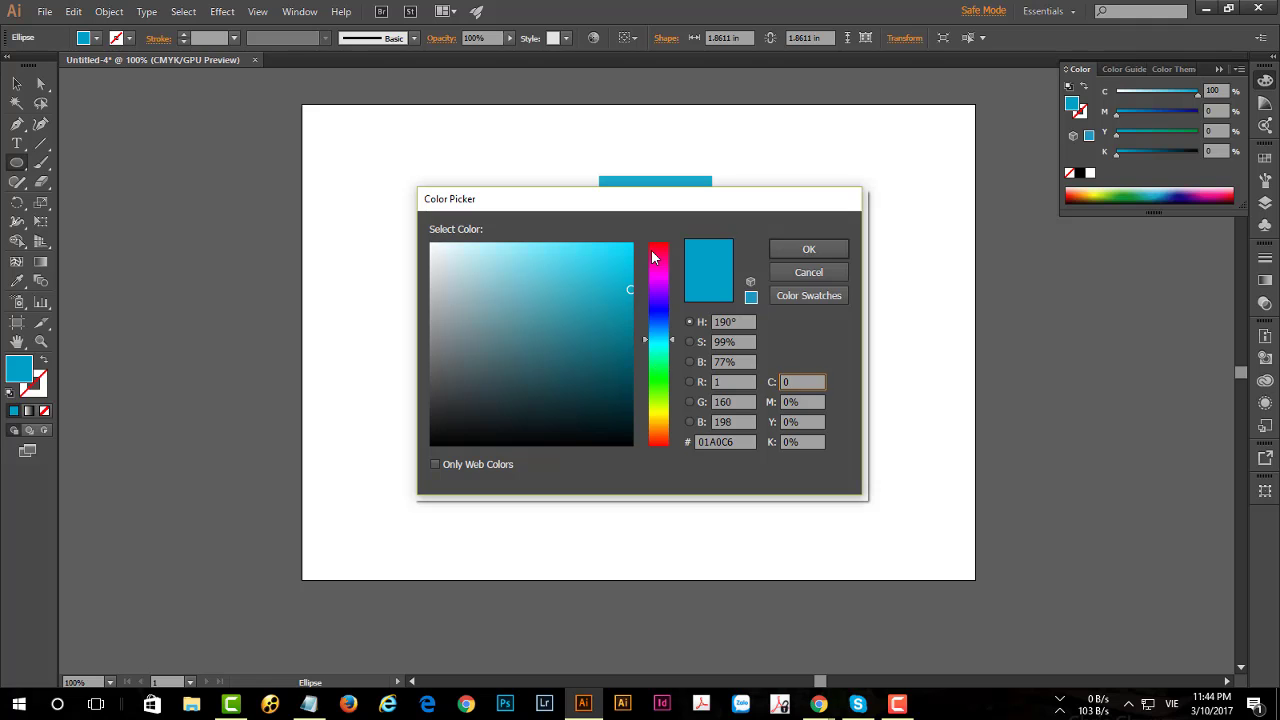
key(Tab)
text(100)
key(Return)
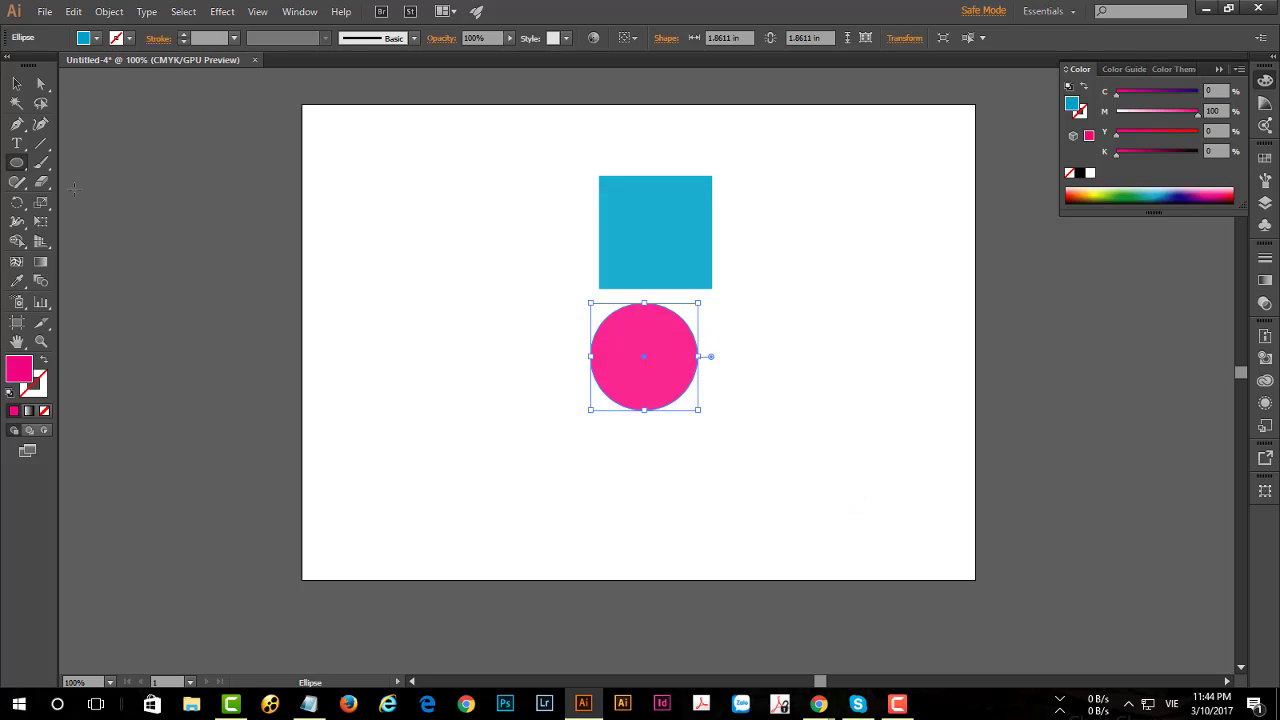
Draw a star below the circle with a yellow (Y 100) fill
drag(16, 162, 70, 234)
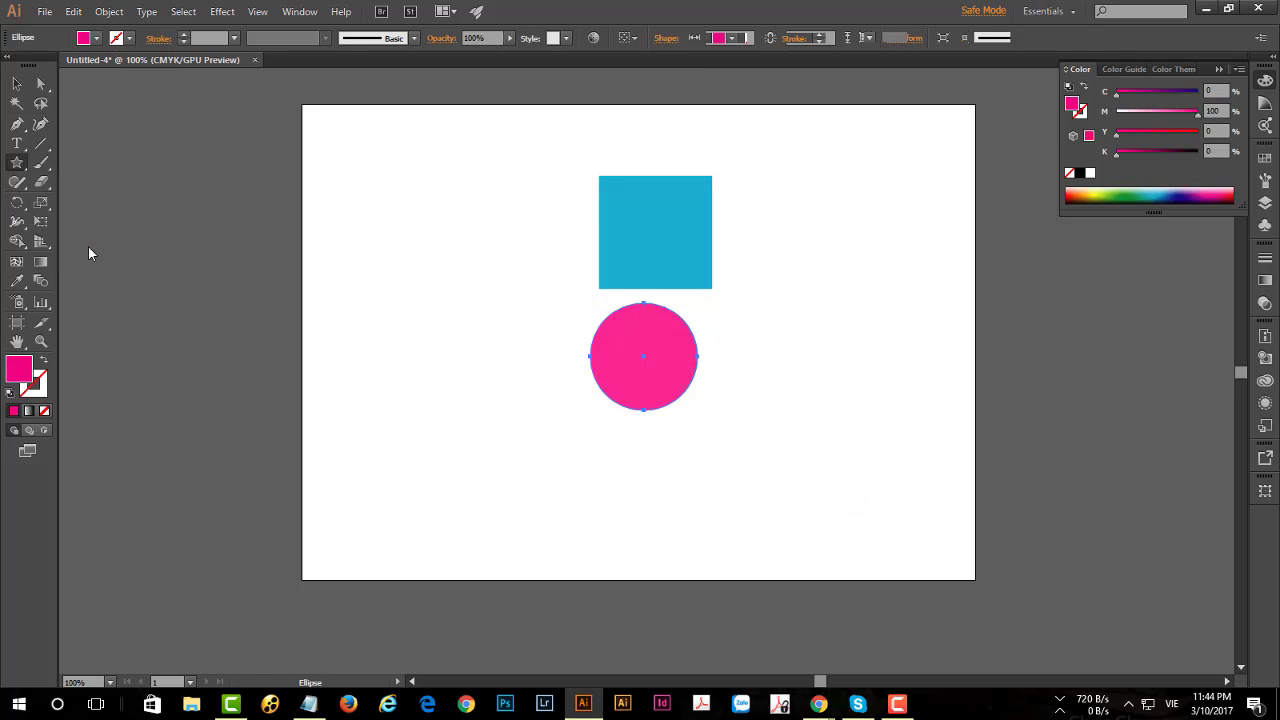
drag(636, 487, 648, 514)
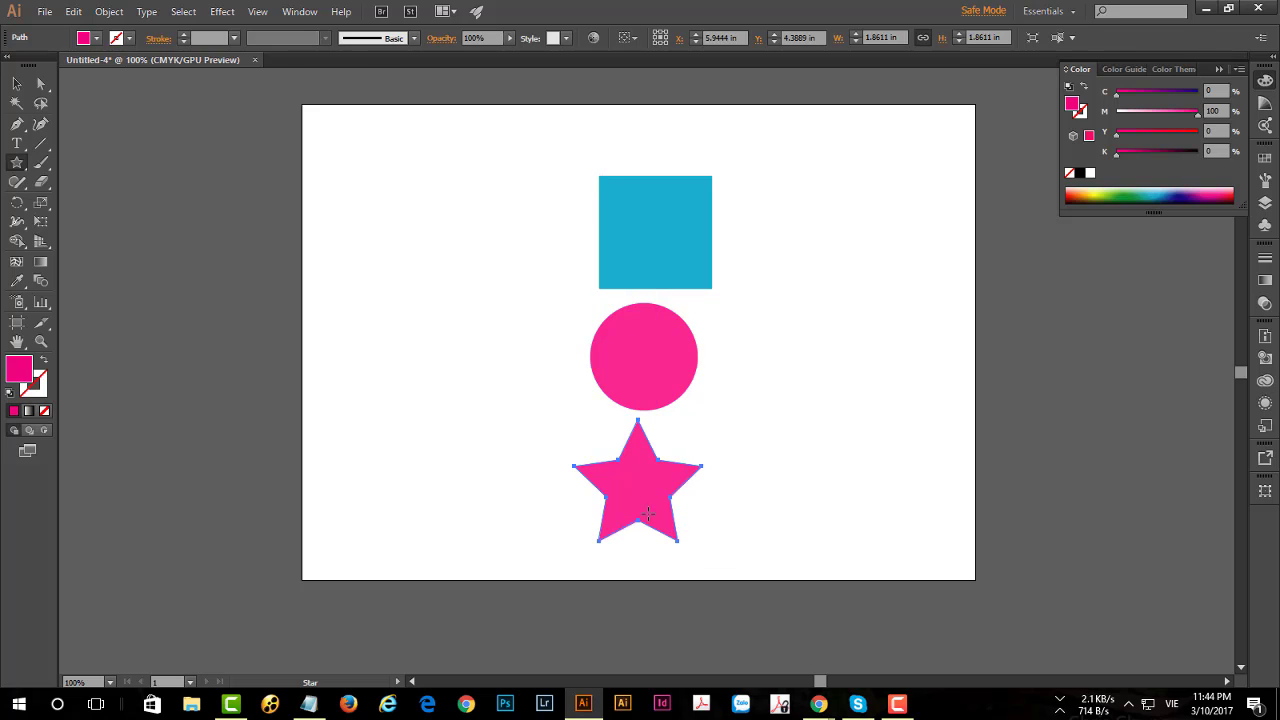
double_click(22, 372)
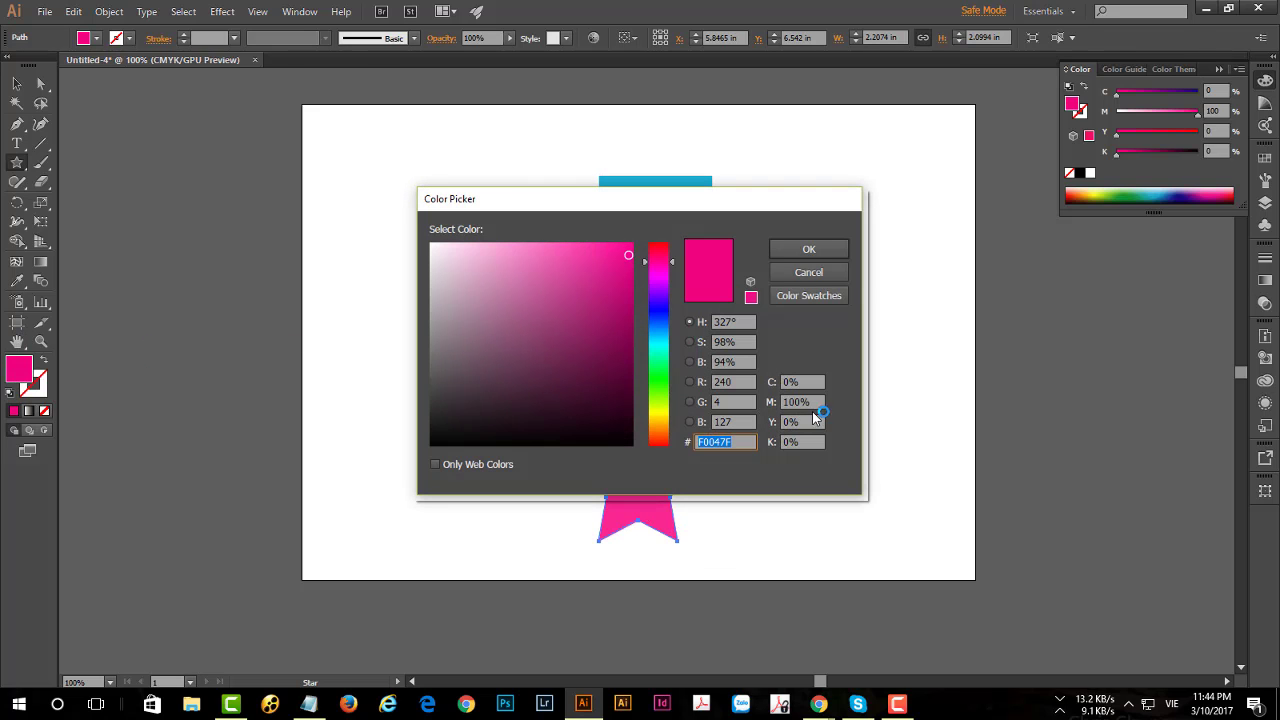
click(812, 406)
text(0)
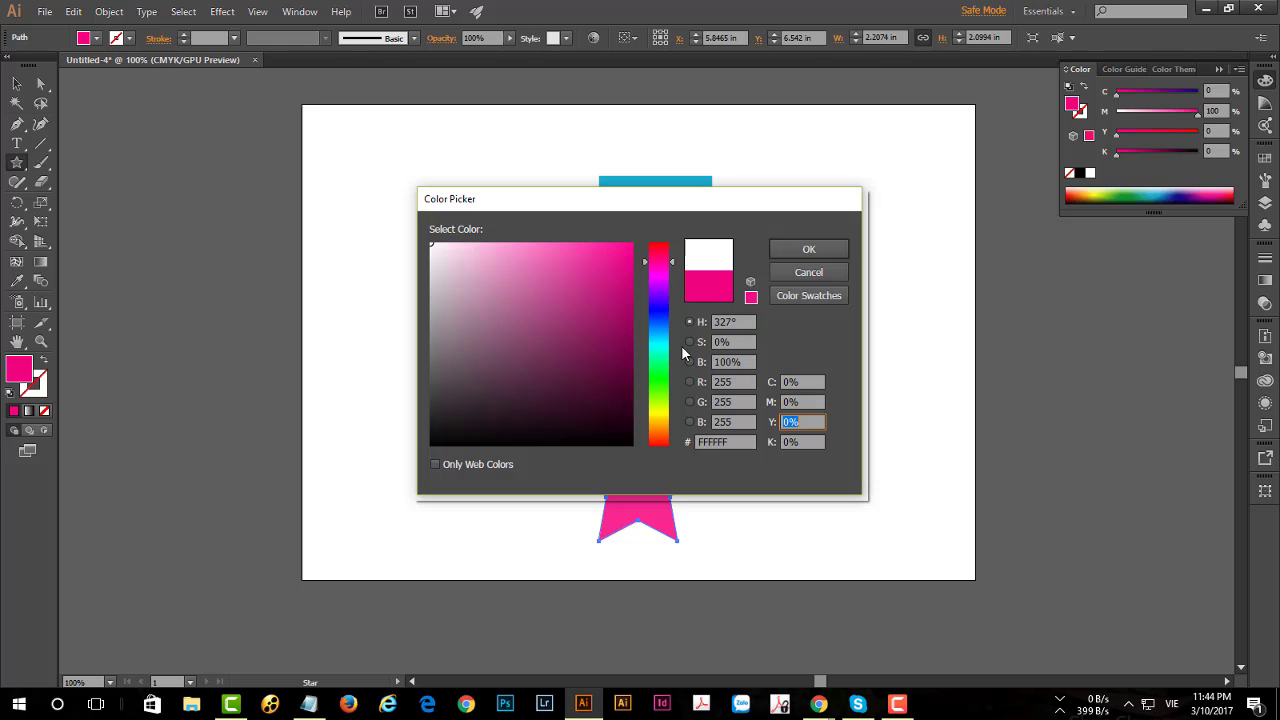
key(Tab)
text(10)
key(Return)
click(16, 83)
Scatter the shapes: square to the right, circle left and down, star to the right
drag(673, 239, 770, 234)
drag(615, 365, 545, 352)
drag(651, 480, 720, 500)
mouse_move(576, 345)
mouse_down()
mouse_move(576, 362)
mouse_move(508, 380)
mouse_move(573, 366)
mouse_up()
click(725, 353)
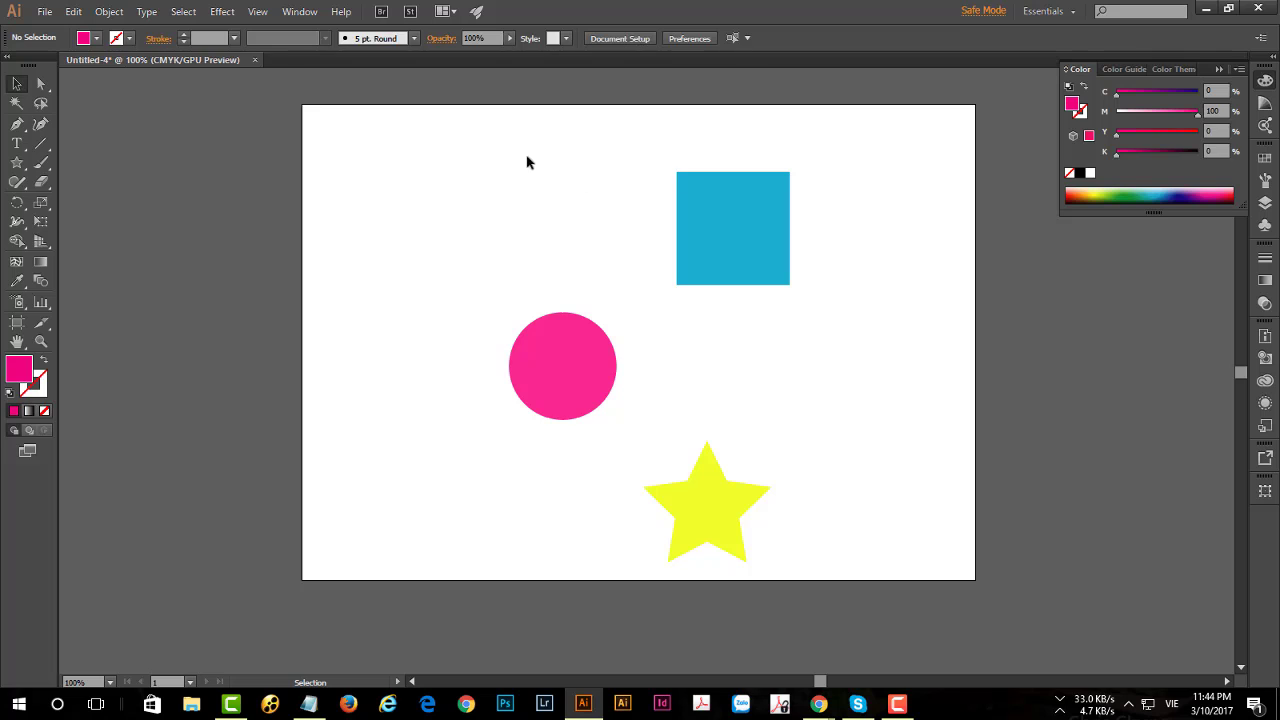
drag(489, 164, 622, 263)
Open the Align panel beside the shapes and show its full spacing options
click(306, 14)
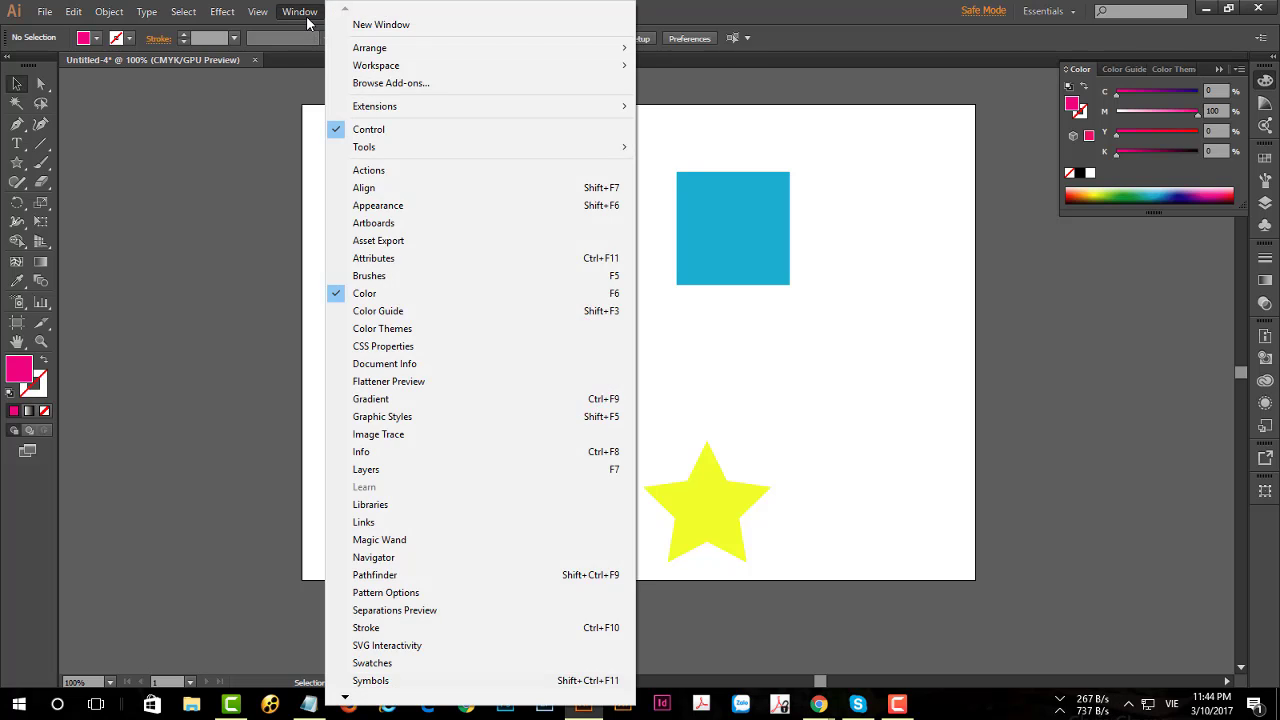
click(364, 189)
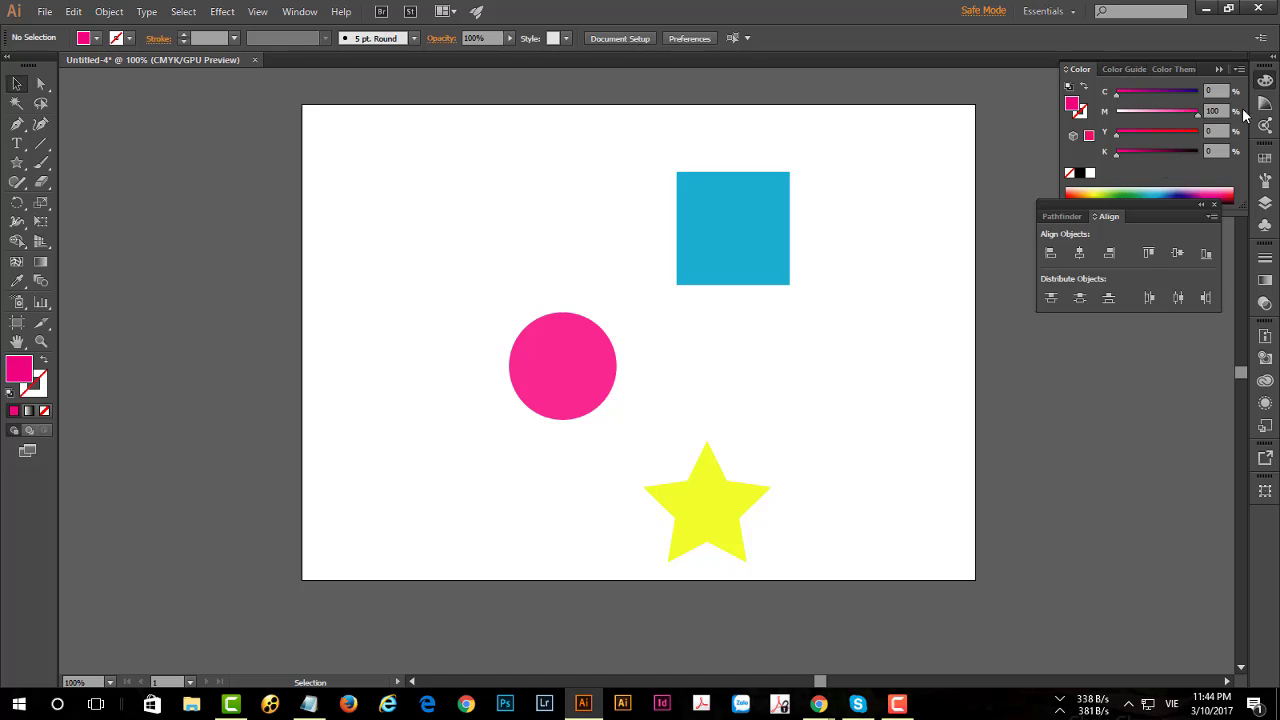
click(1219, 69)
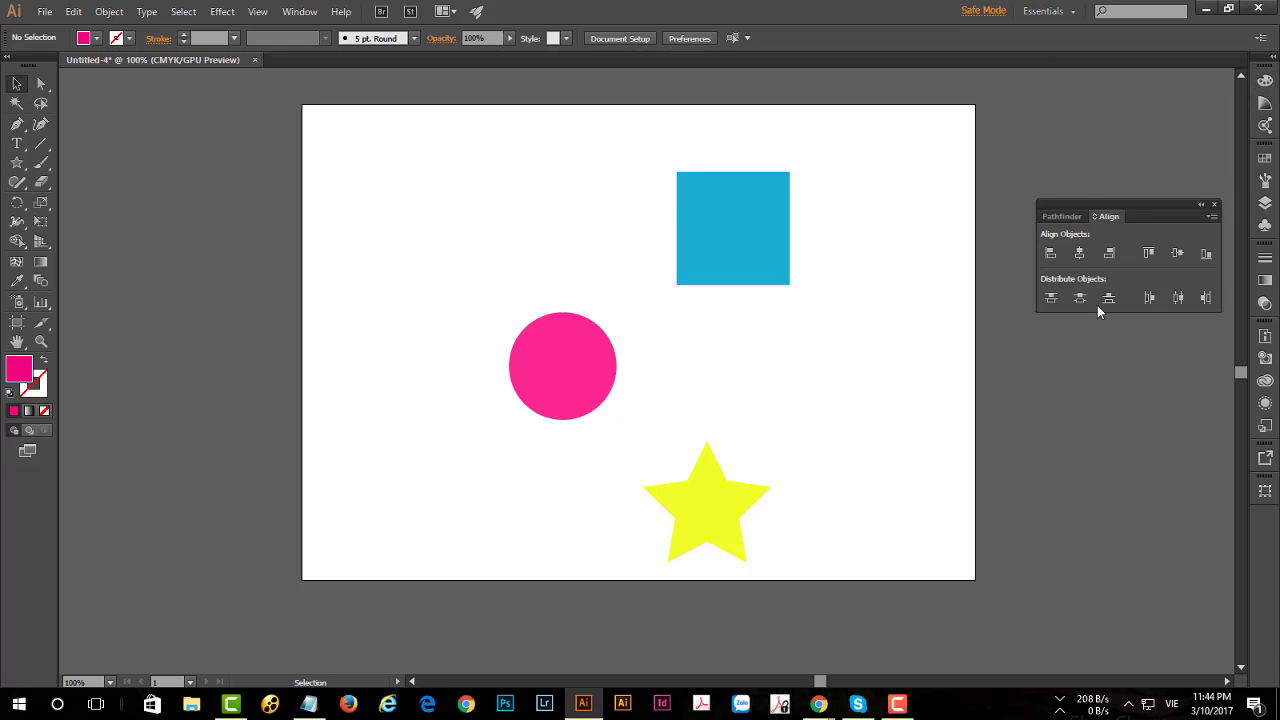
drag(1122, 205, 1057, 208)
click(1098, 204)
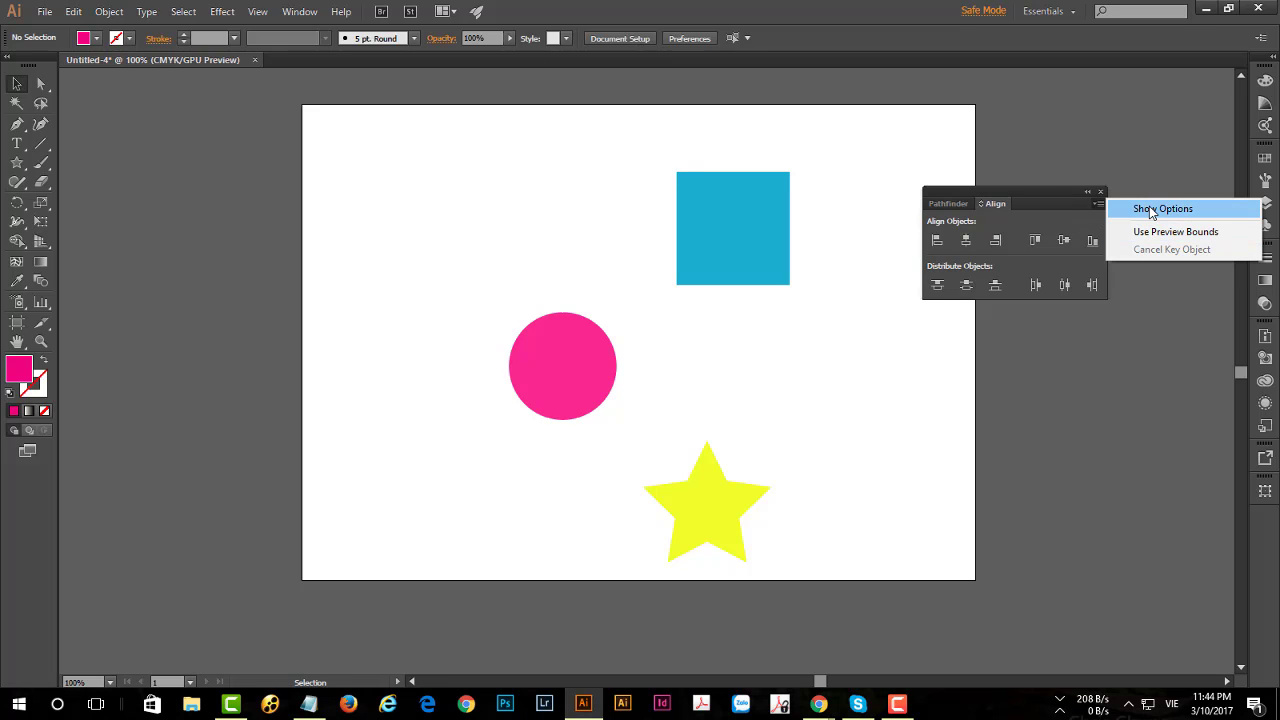
click(1152, 212)
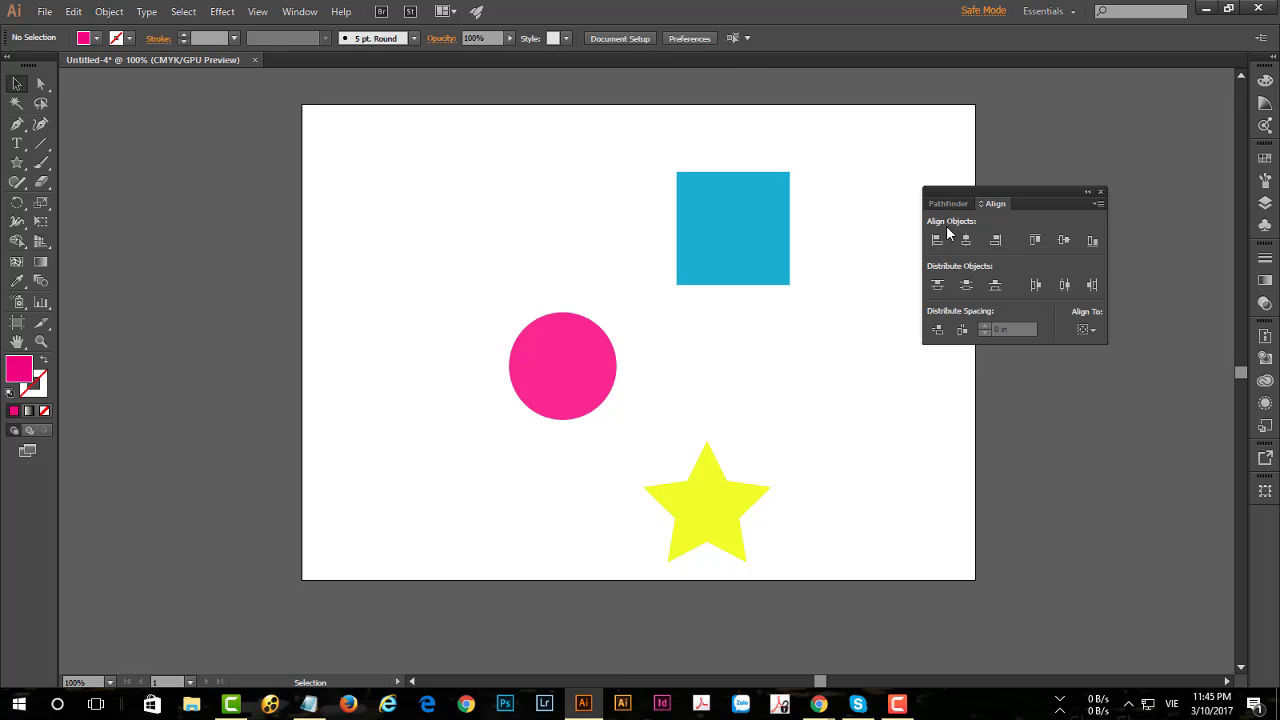
Marquee-select the square, circle and star together
drag(498, 155, 800, 545)
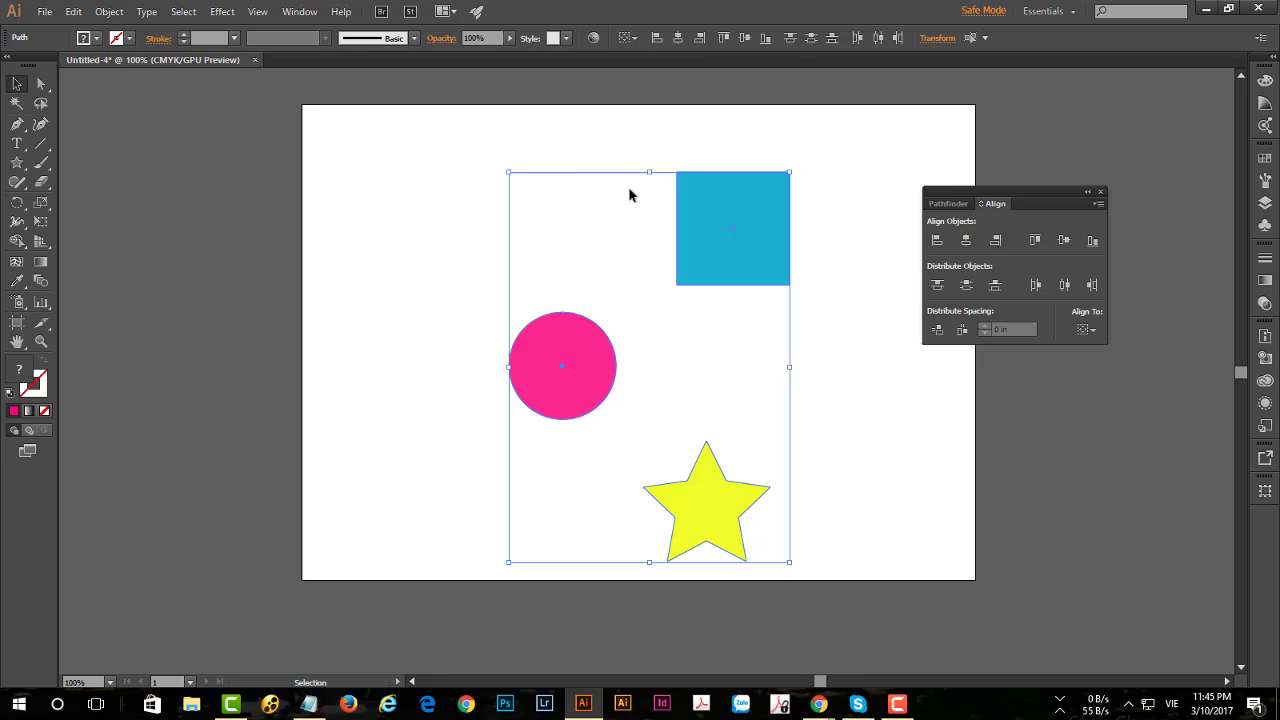
click(554, 137)
mouse_move(505, 143)
mouse_down()
mouse_move(829, 537)
mouse_move(820, 519)
mouse_up()
click(522, 134)
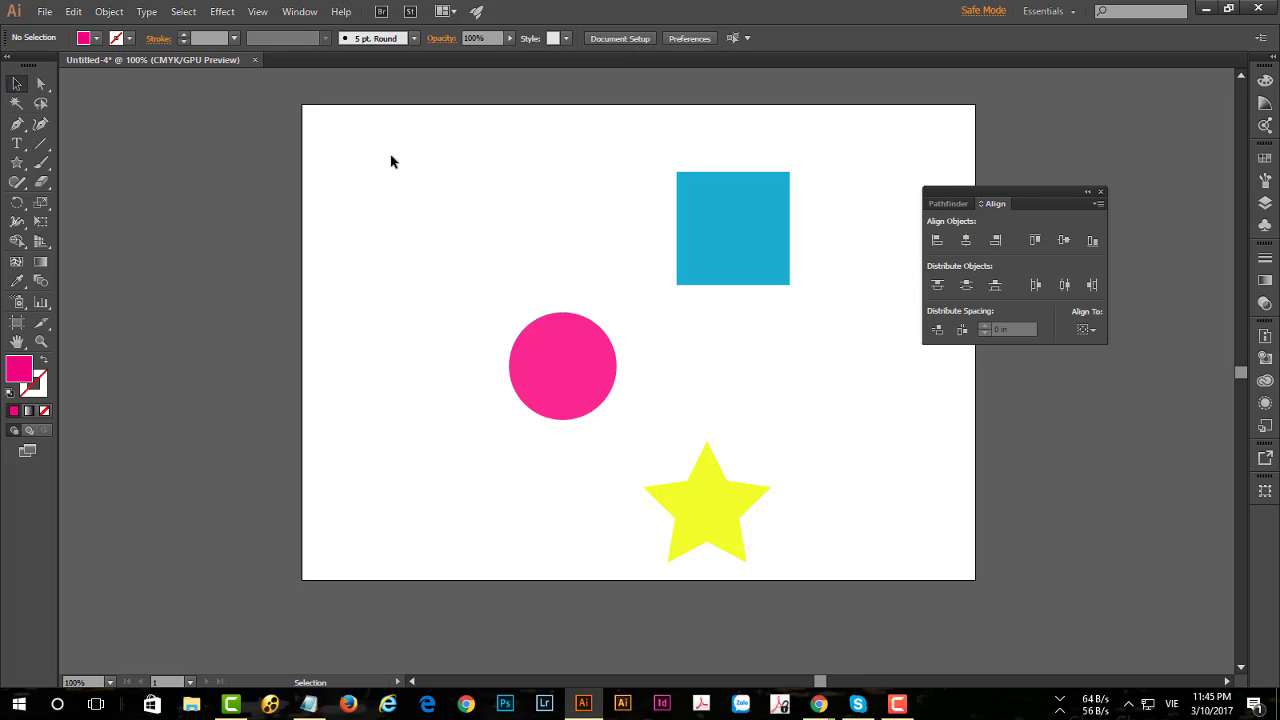
drag(493, 158, 846, 563)
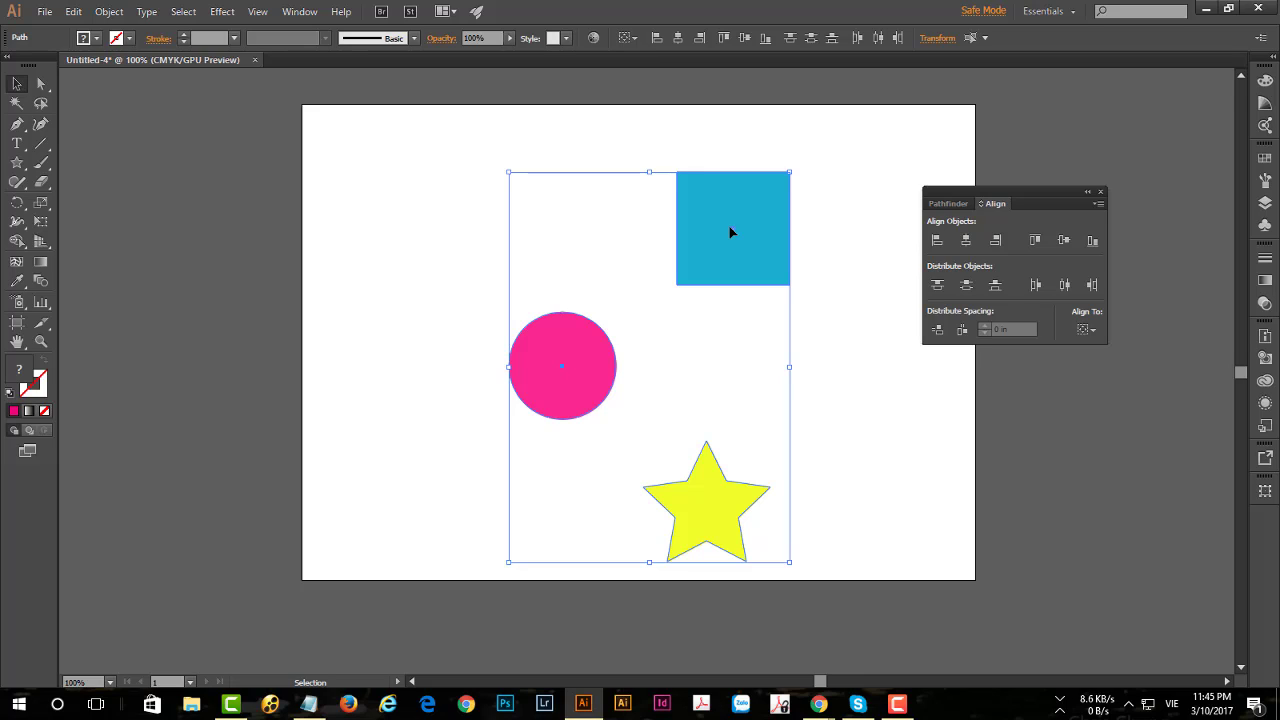
With the square as key object, centre the shapes horizontally and align their tops
click(729, 232)
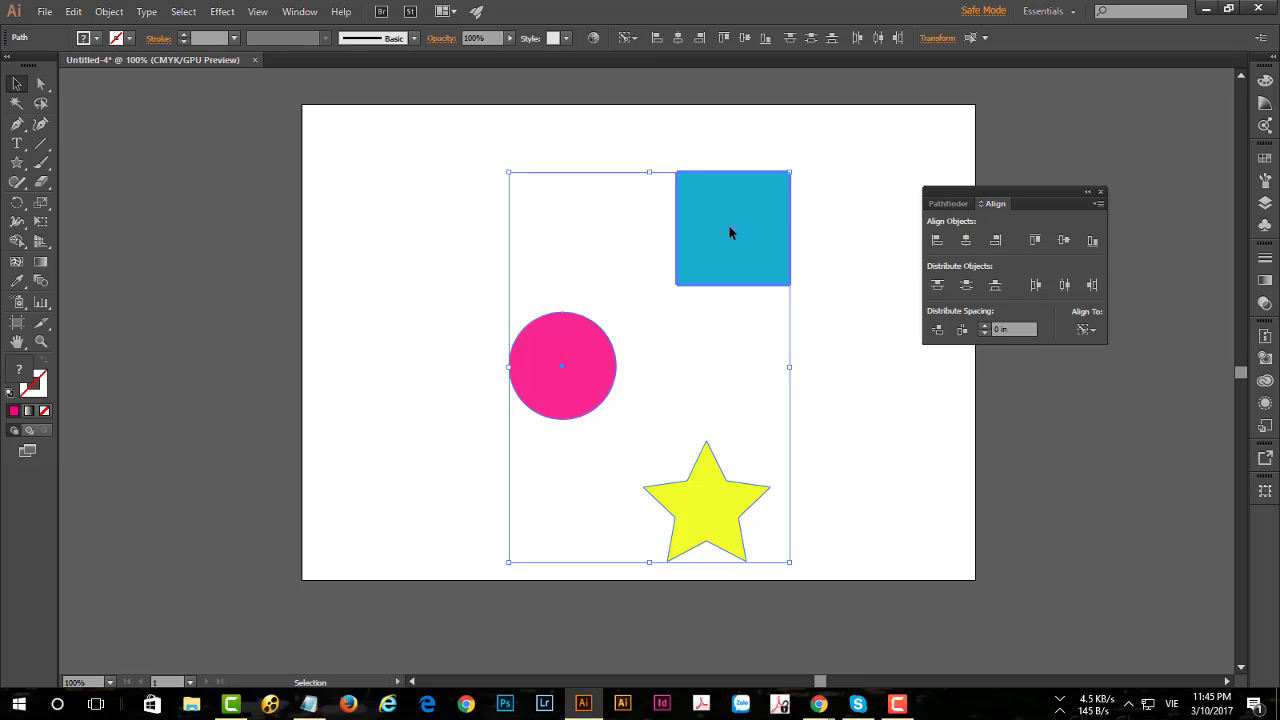
click(936, 243)
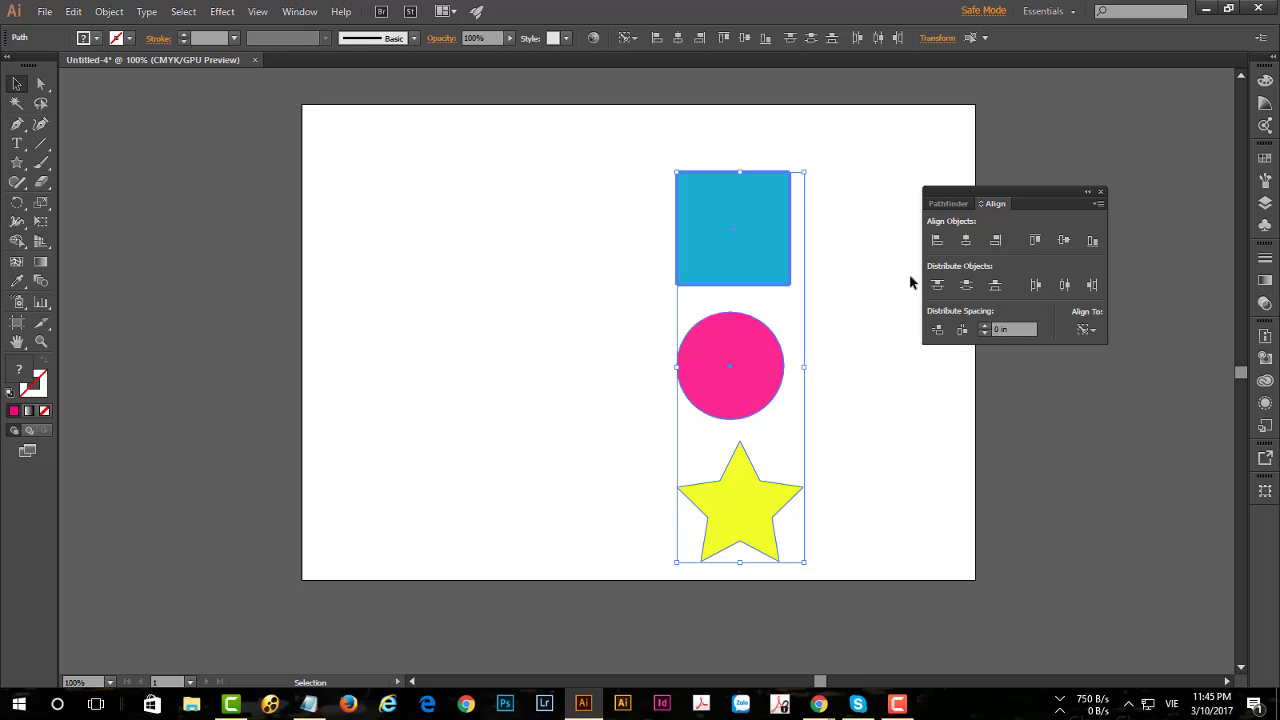
click(996, 241)
click(965, 241)
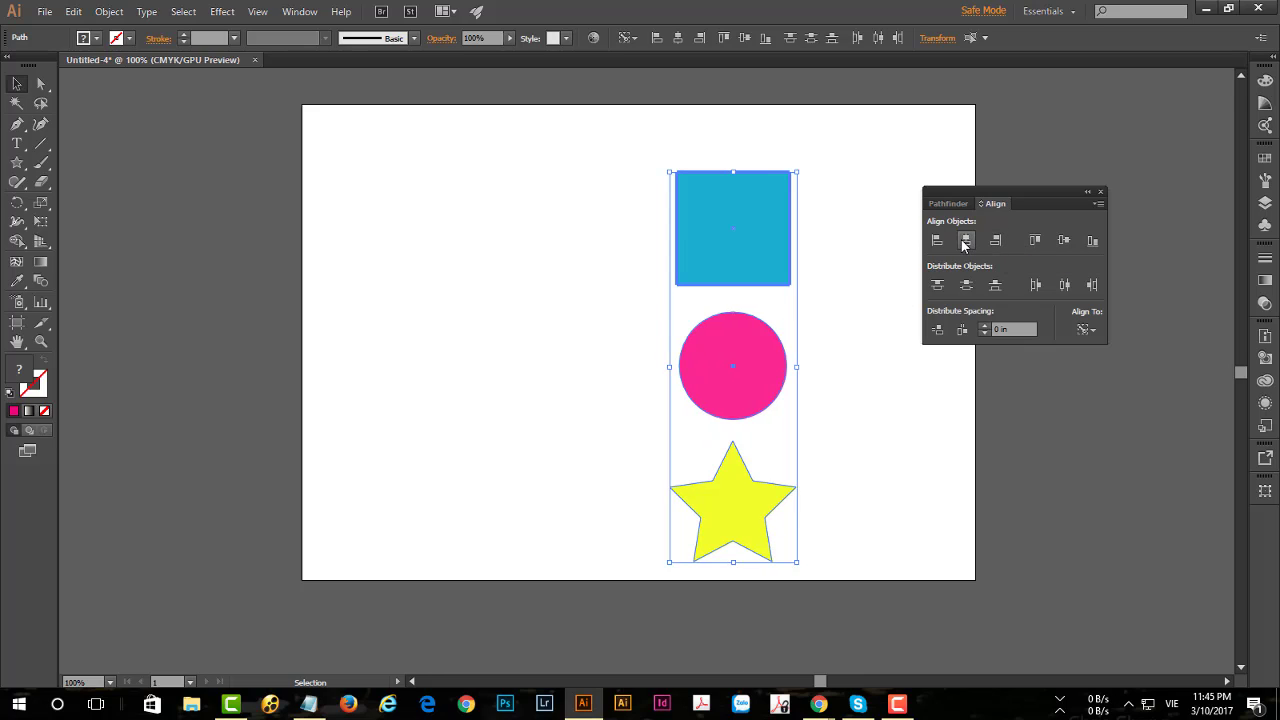
click(1033, 242)
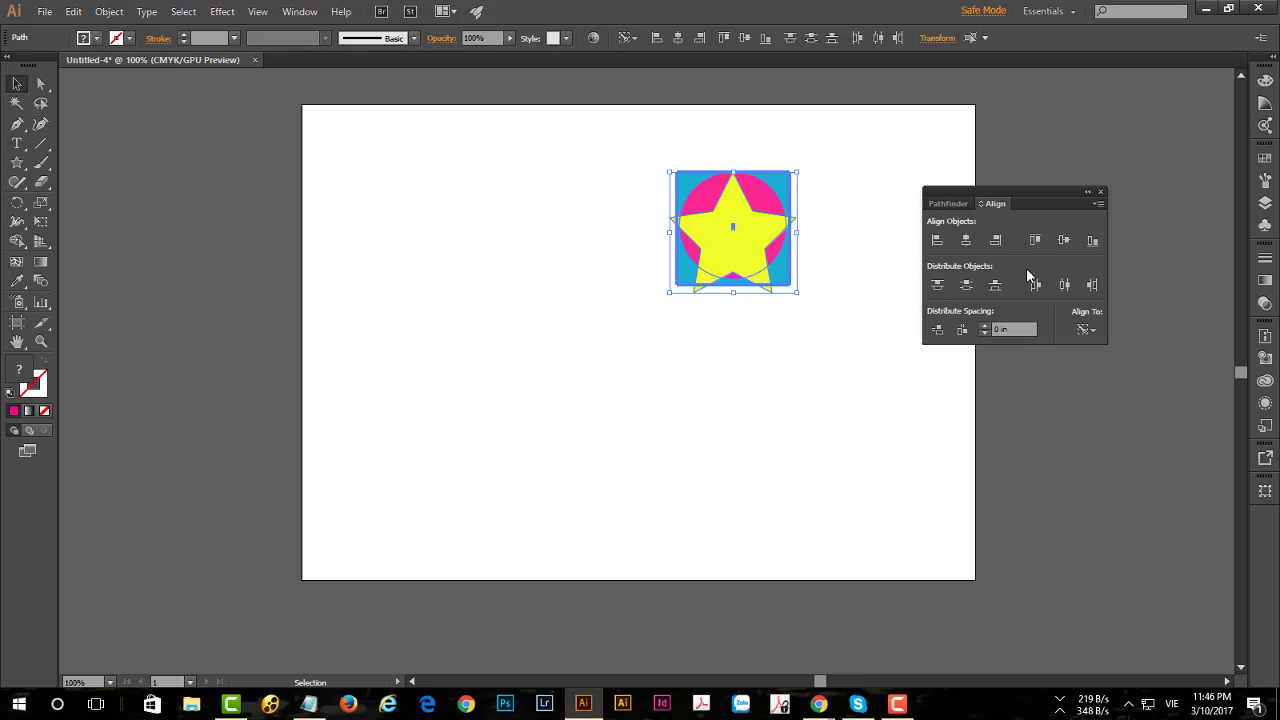
Undo the top alignment, trying vertical centre and bottom alignment and undoing each
key(ctrl+z)
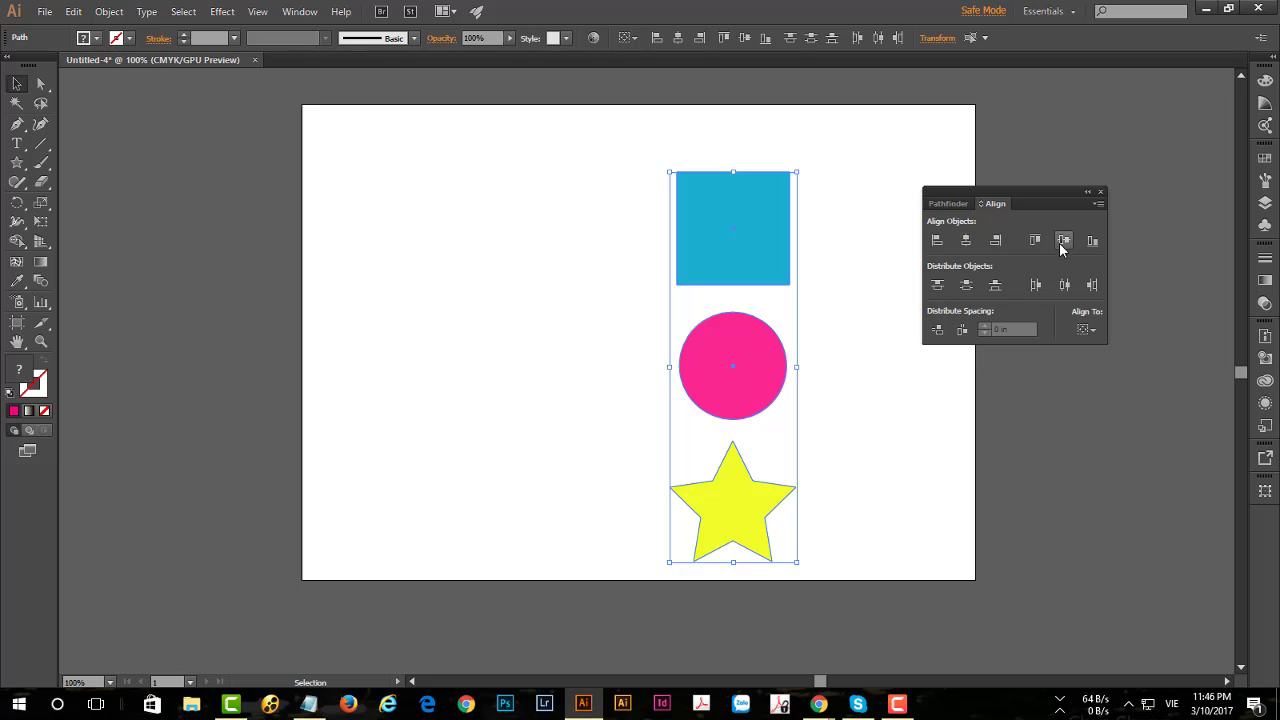
click(1063, 242)
key(ctrl+z)
click(1093, 241)
key(ctrl+z)
Move the circle to the left and the star lower right, then select all three
drag(617, 145, 493, 325)
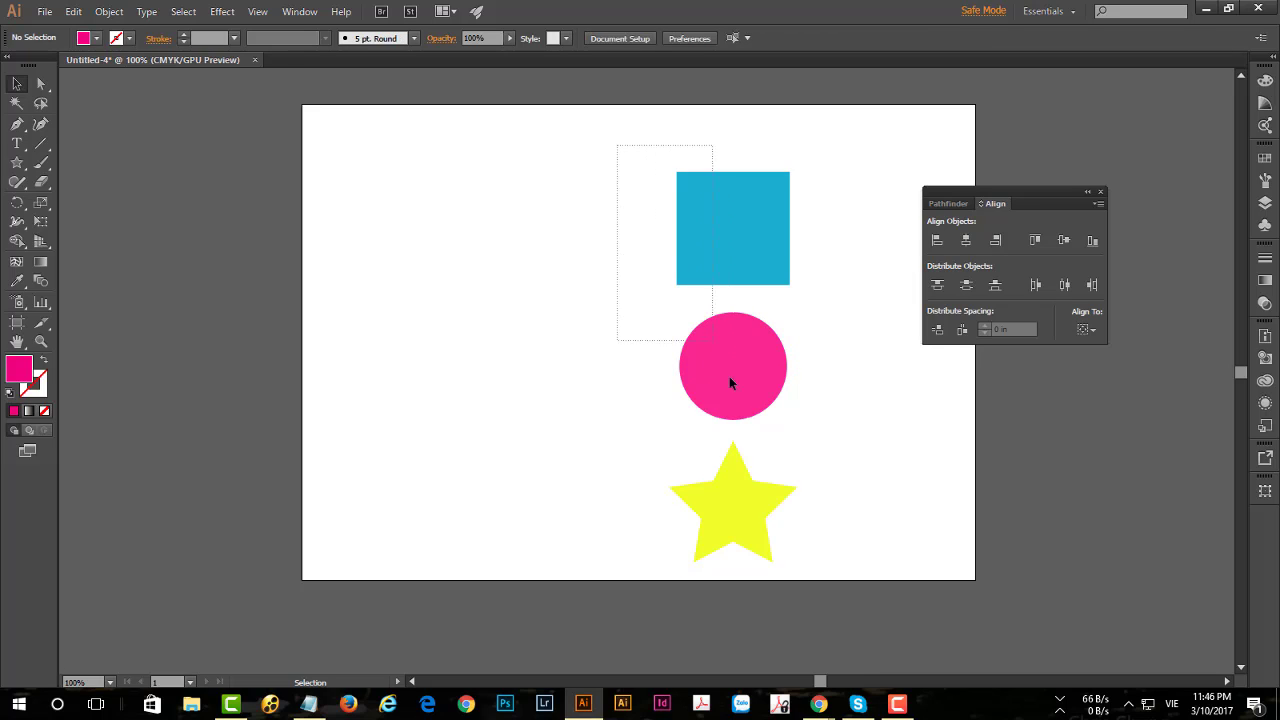
drag(730, 354, 517, 346)
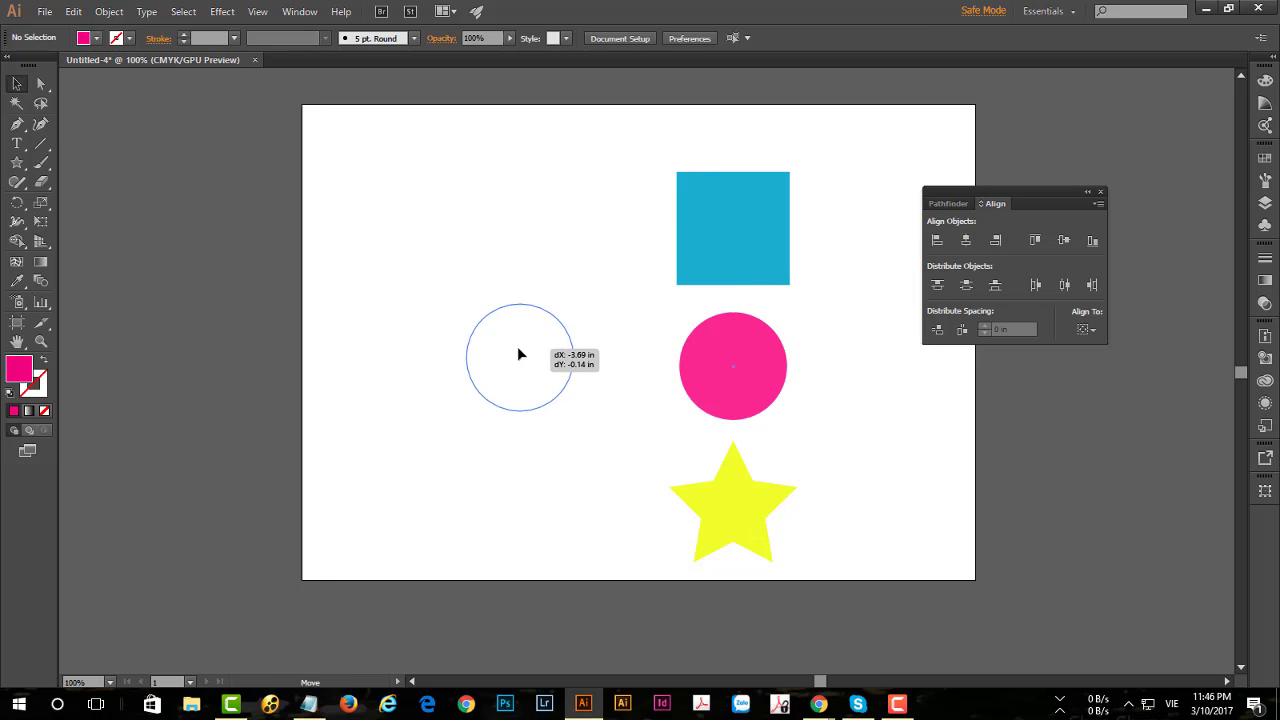
drag(711, 500, 774, 515)
drag(500, 163, 846, 558)
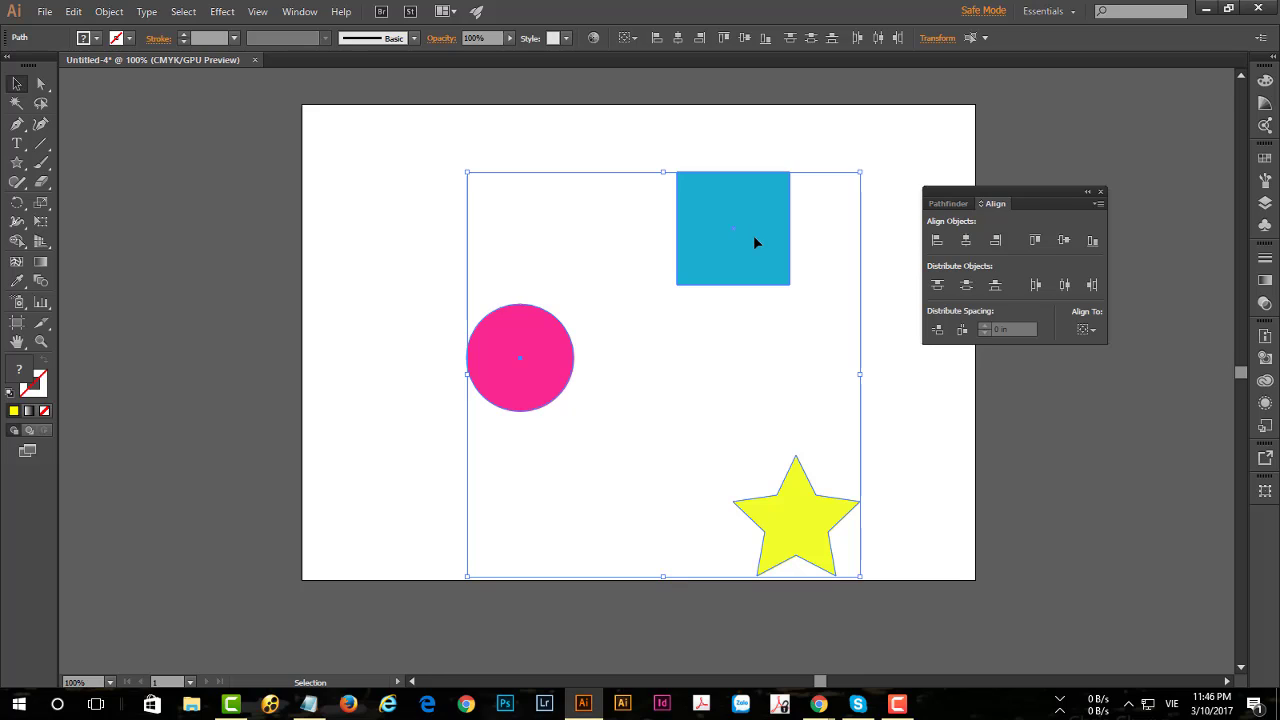
After testing and undoing centre, left and right alignments, centre the shapes under the key square
click(966, 241)
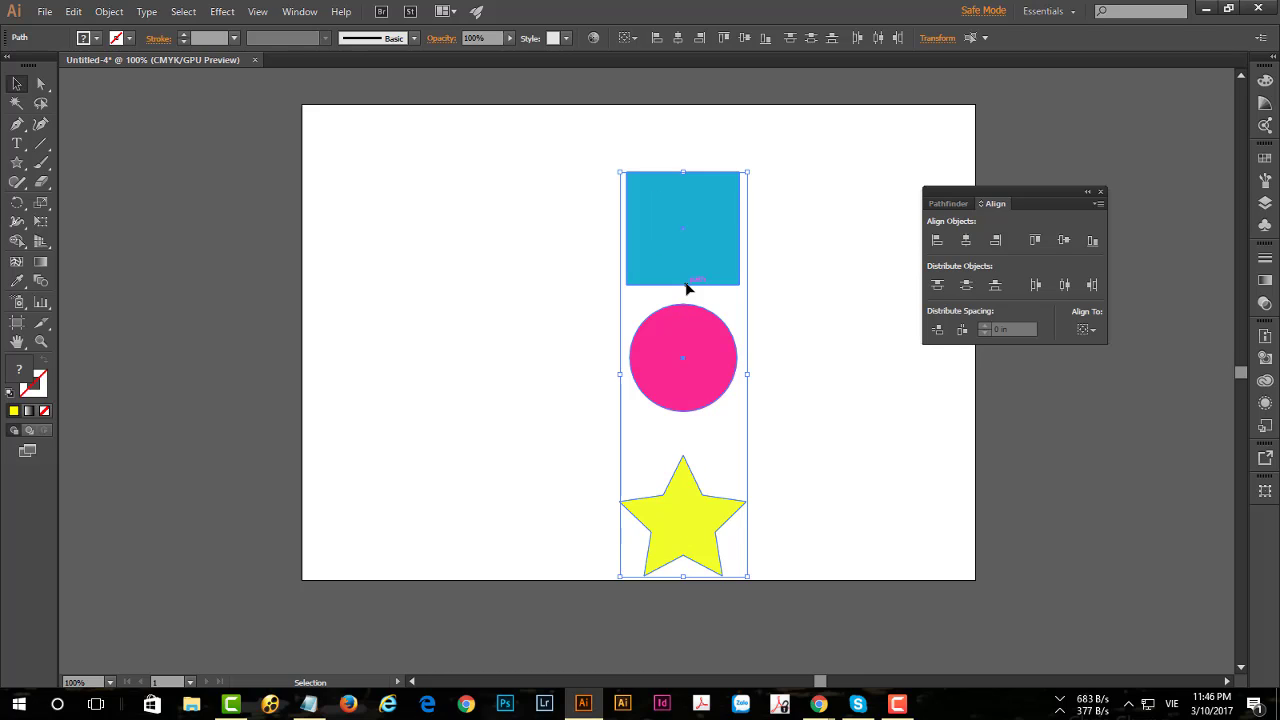
key(ctrl+z)
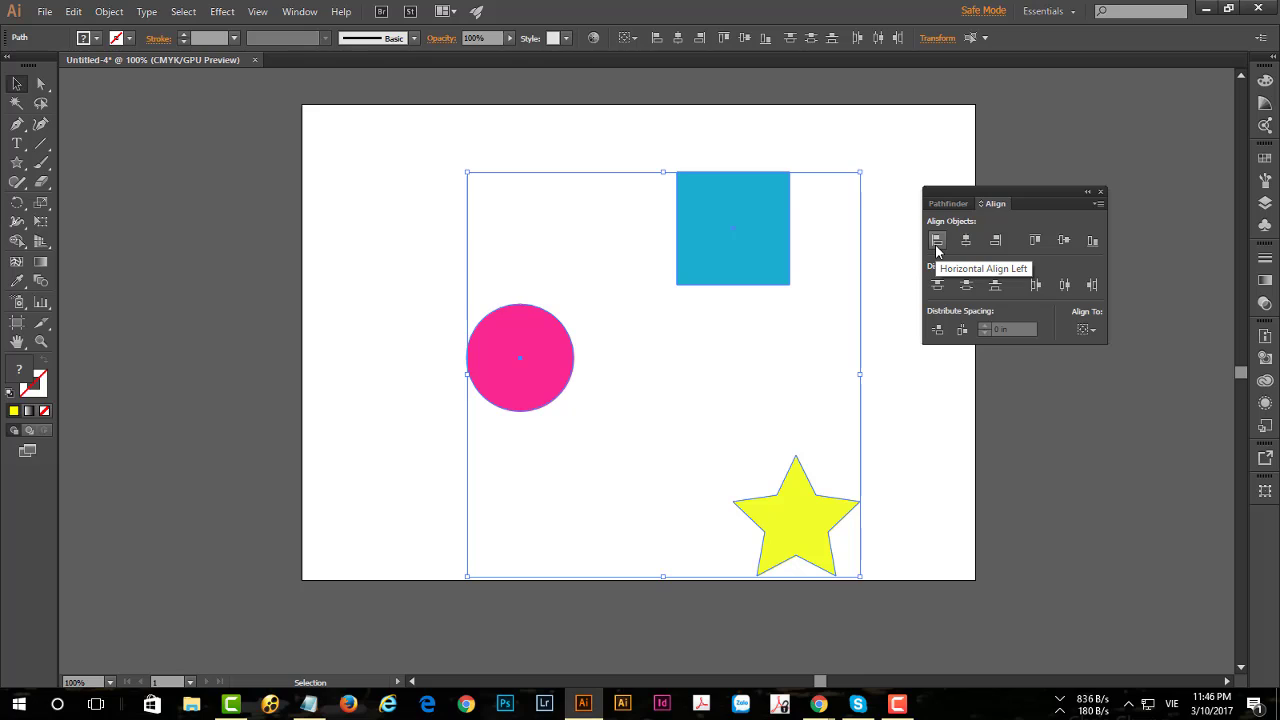
click(937, 248)
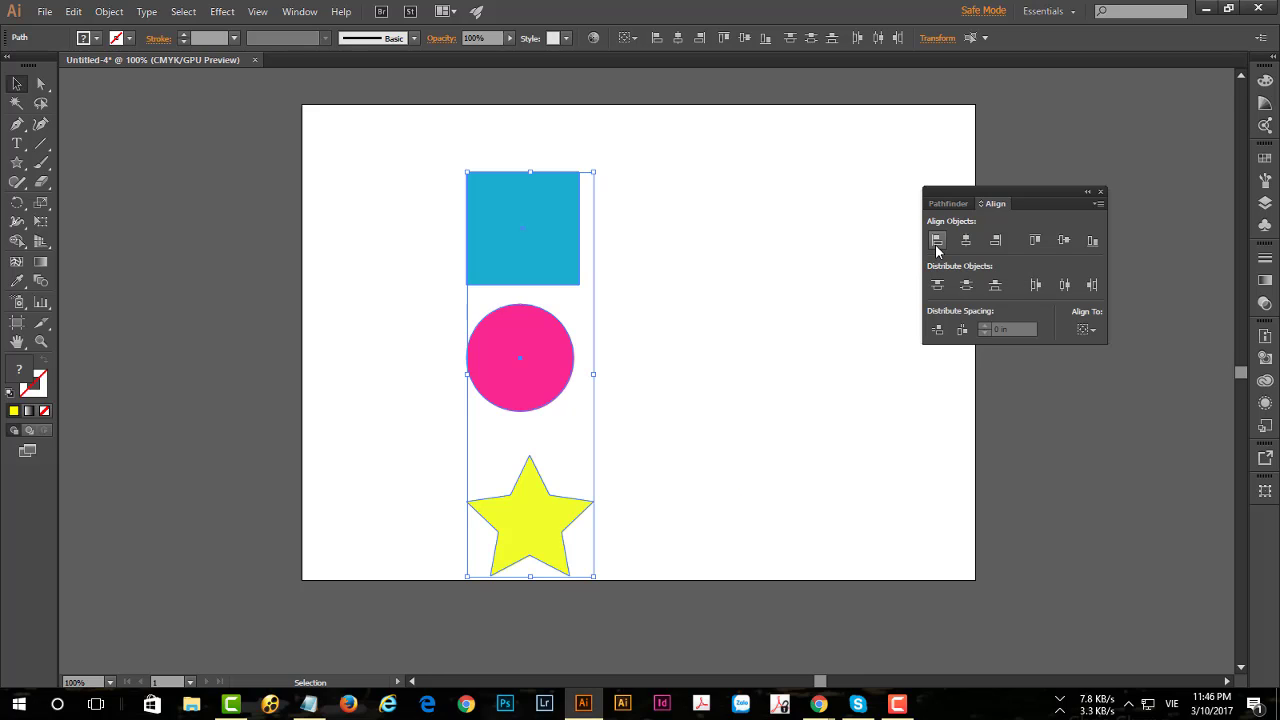
key(ctrl+z)
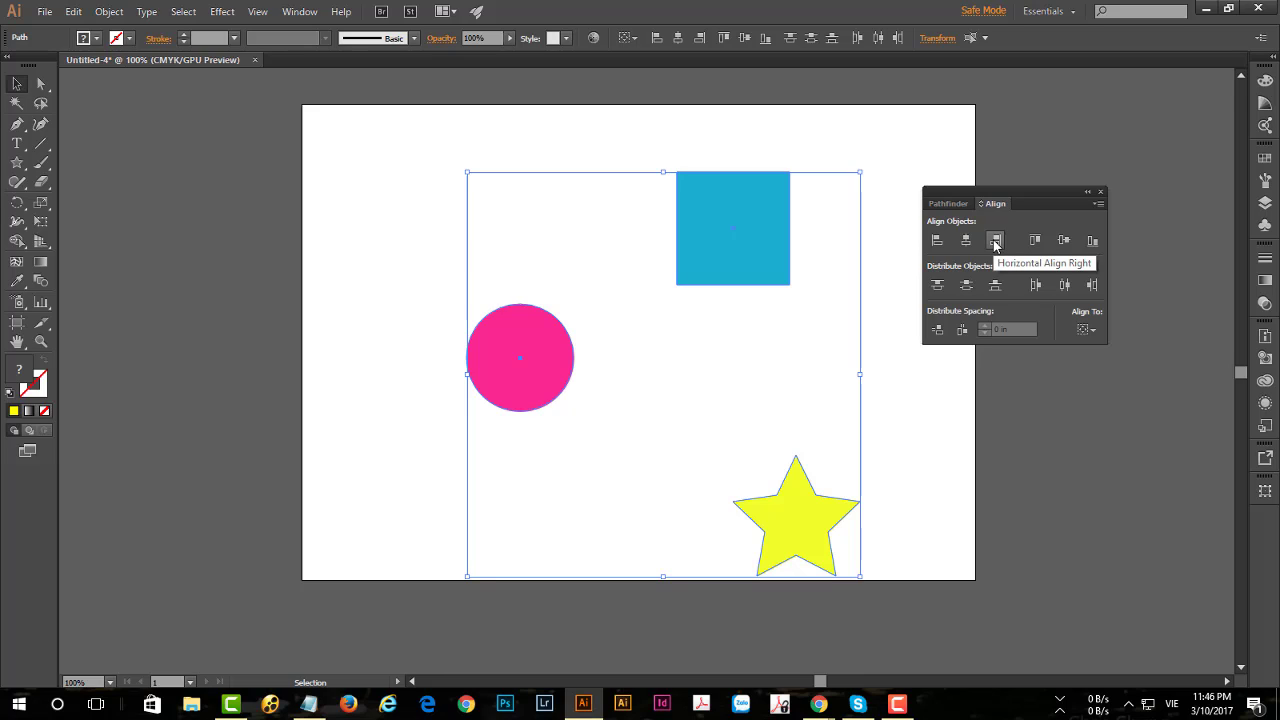
click(995, 241)
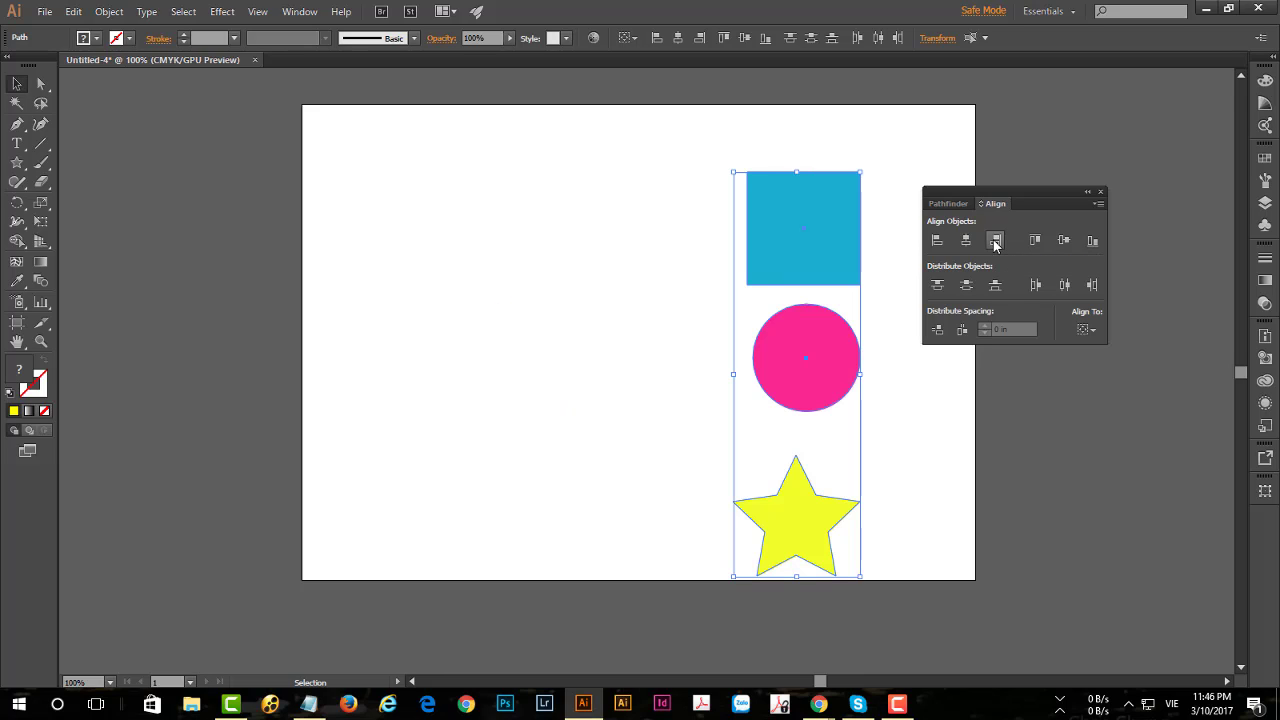
key(ctrl+z)
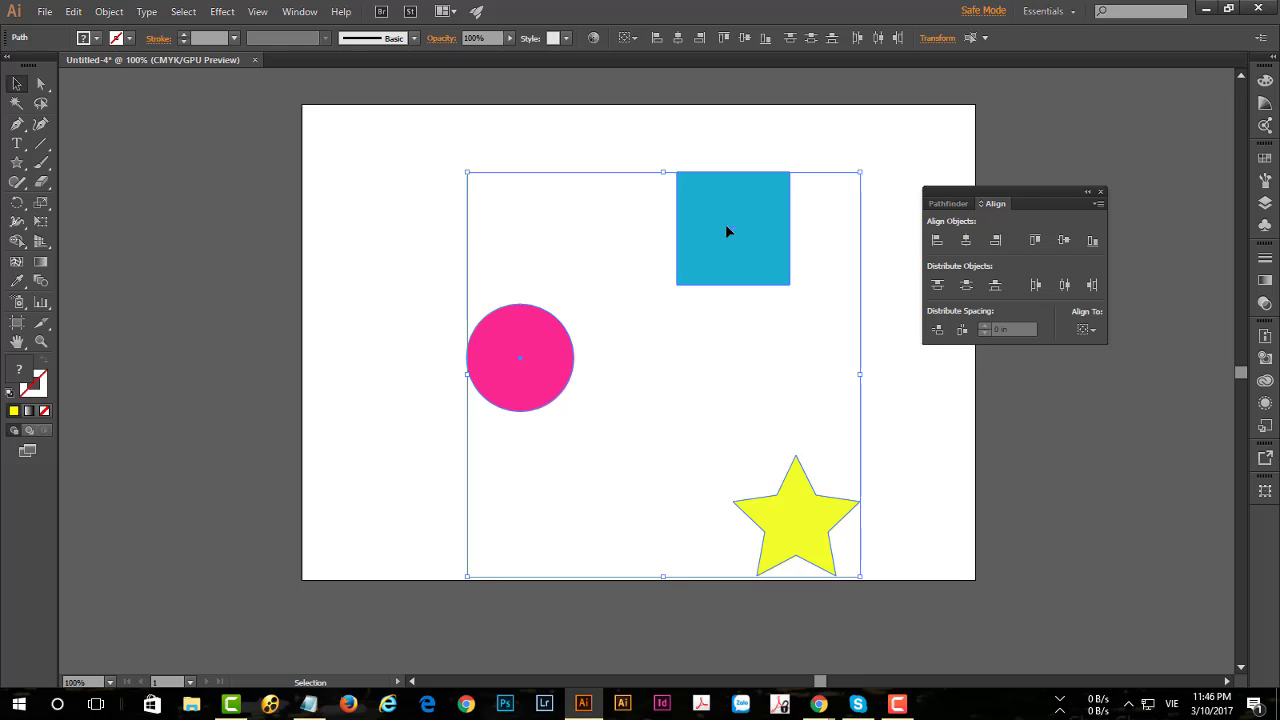
click(727, 231)
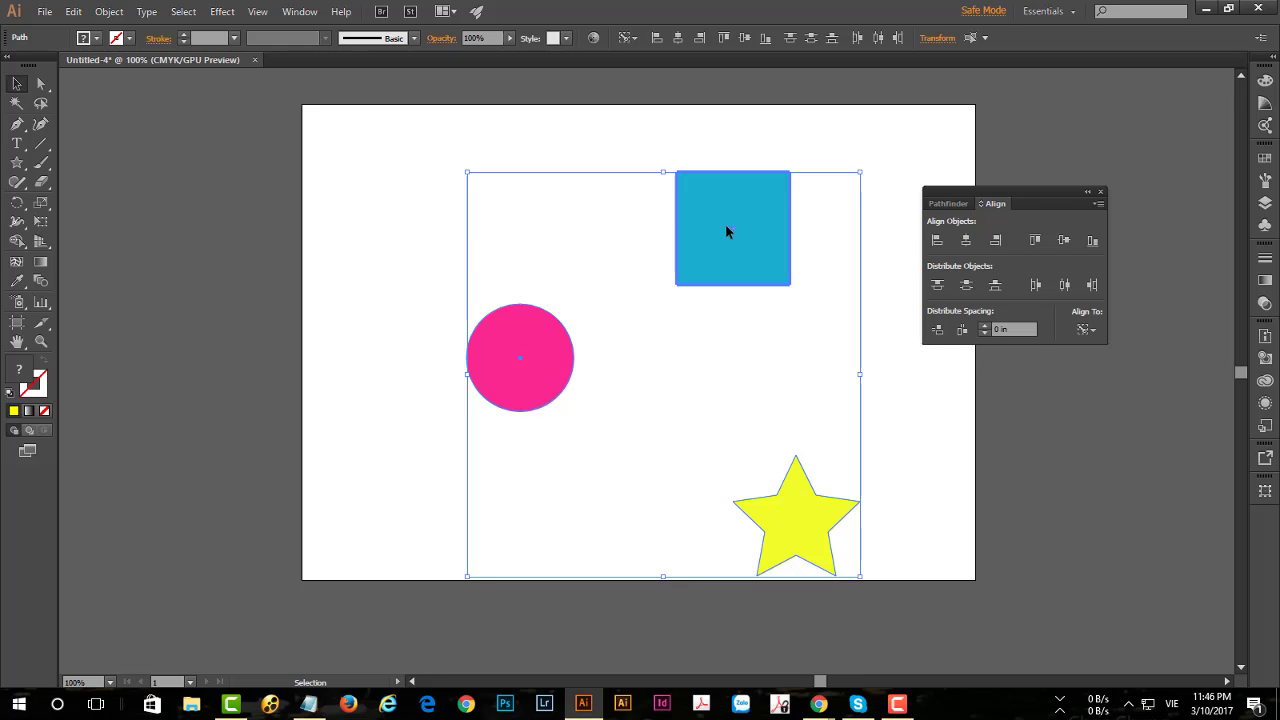
click(966, 242)
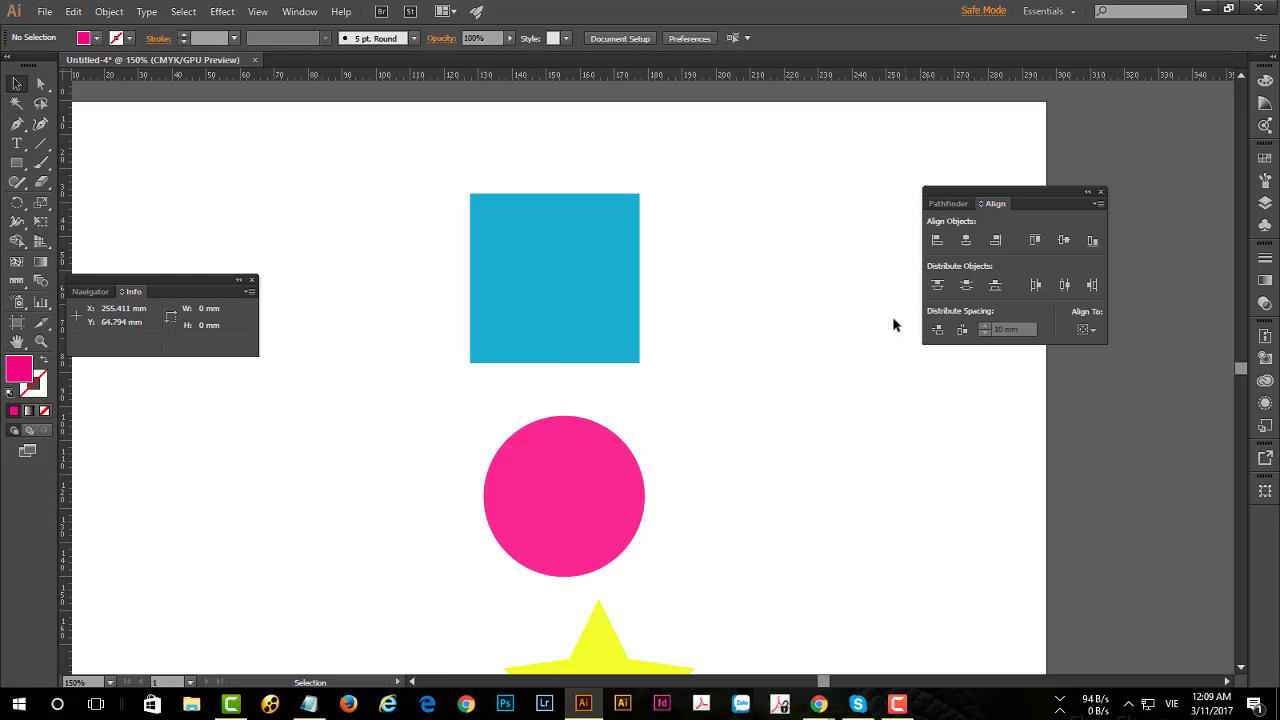
click(557, 279)
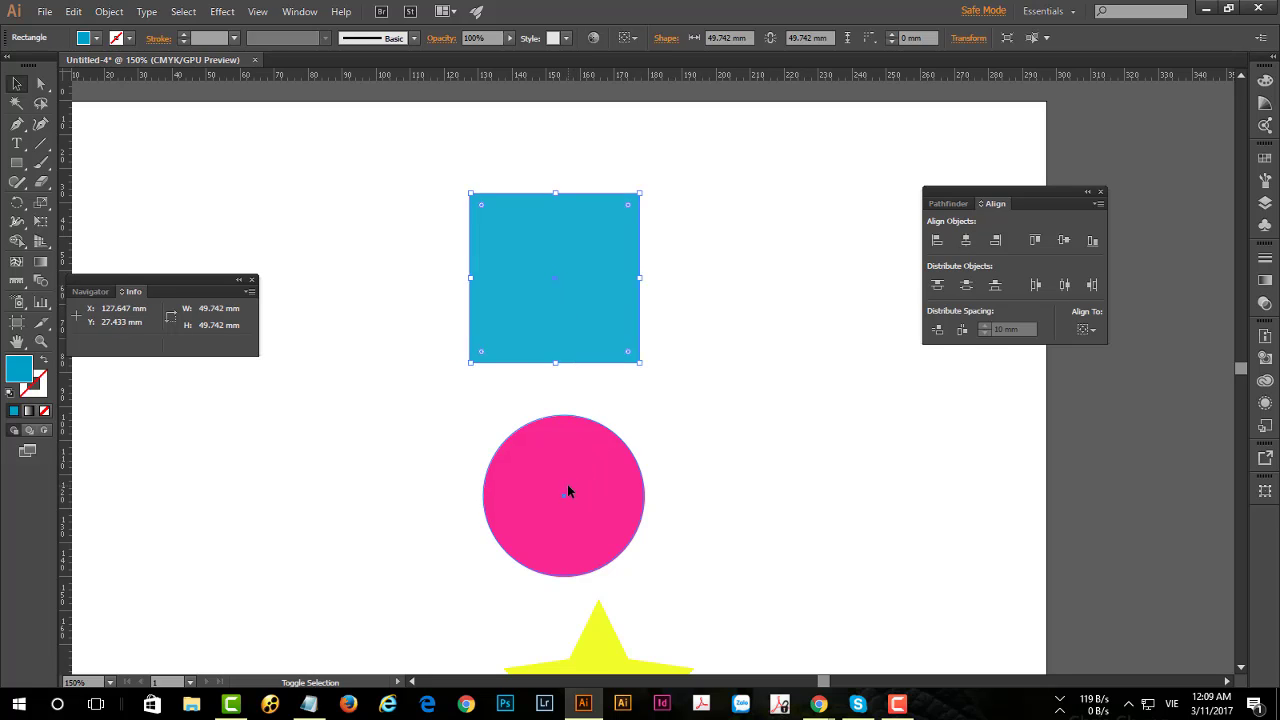
shift+click(567, 486)
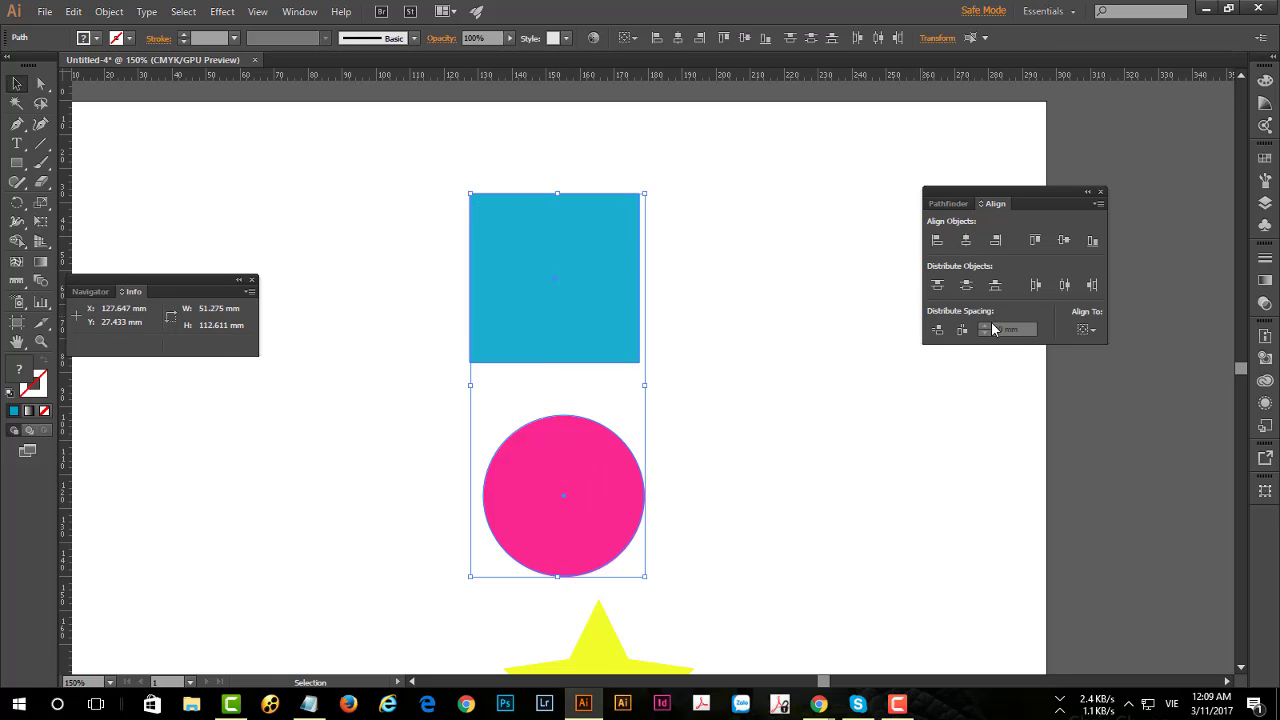
click(584, 275)
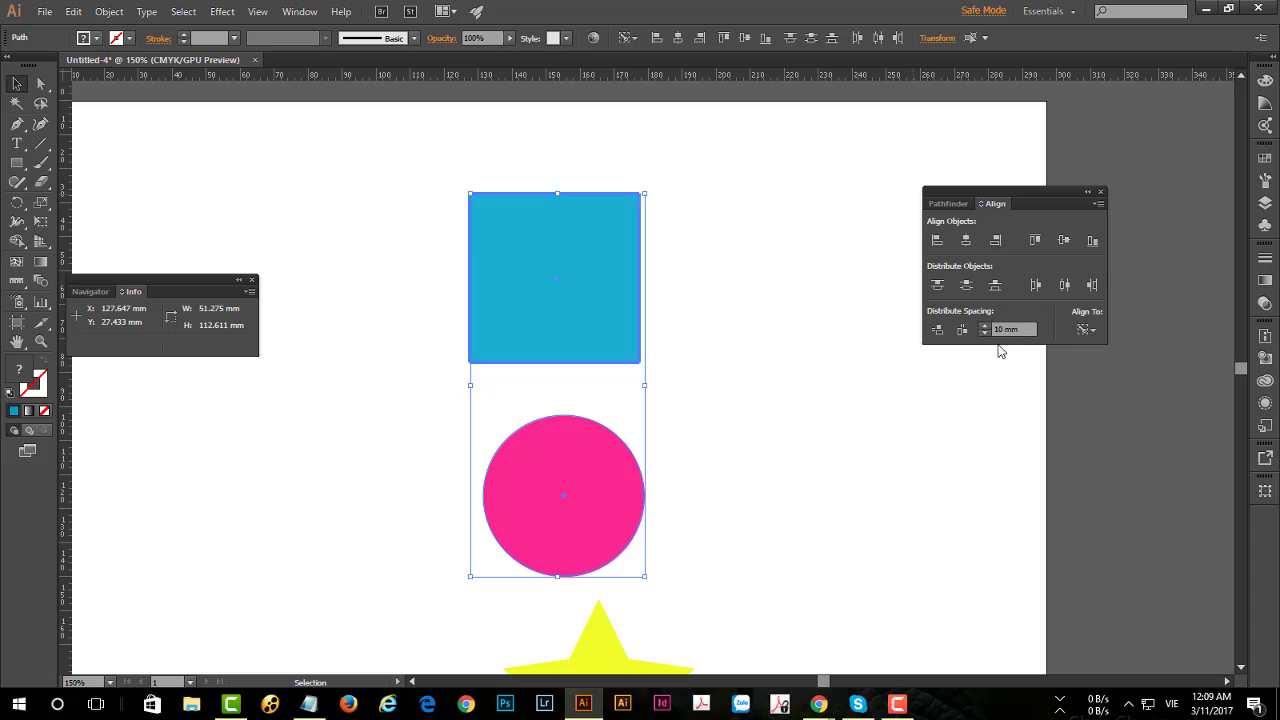
click(1024, 328)
text(0)
drag(457, 194, 626, 537)
click(566, 295)
click(1035, 240)
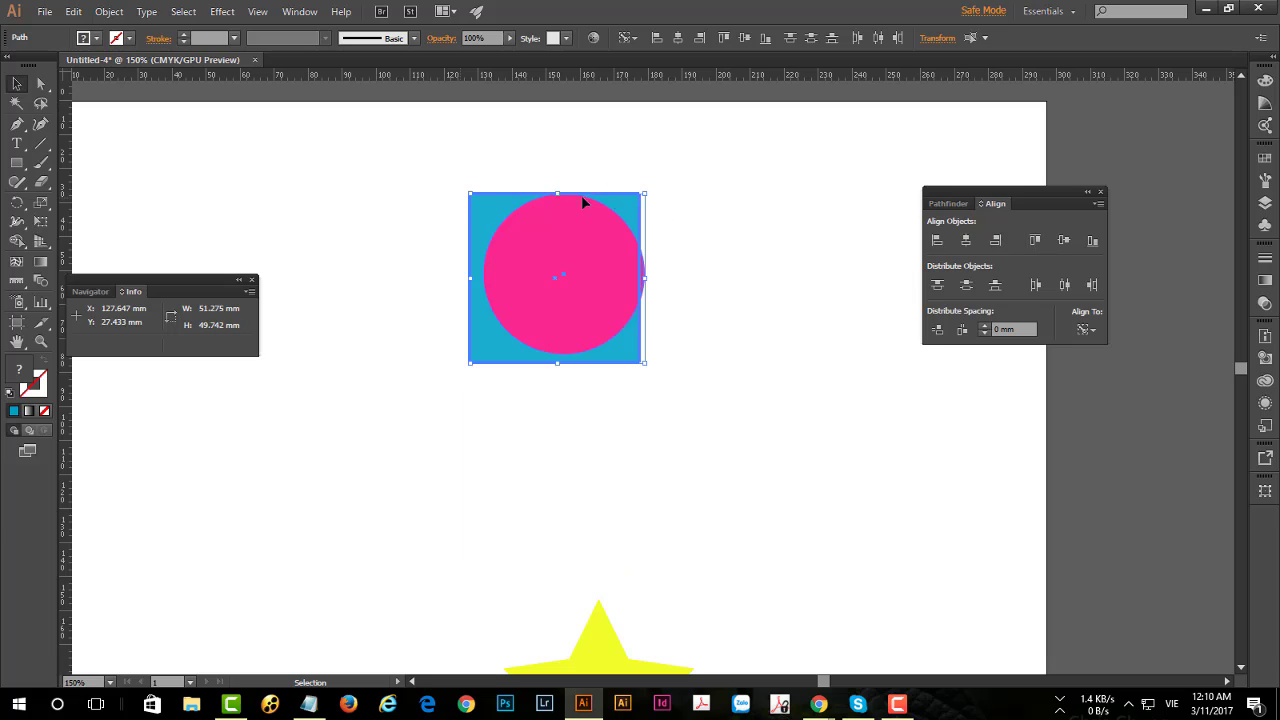
scroll(568, 226, up, 2)
key(ctrl+z)
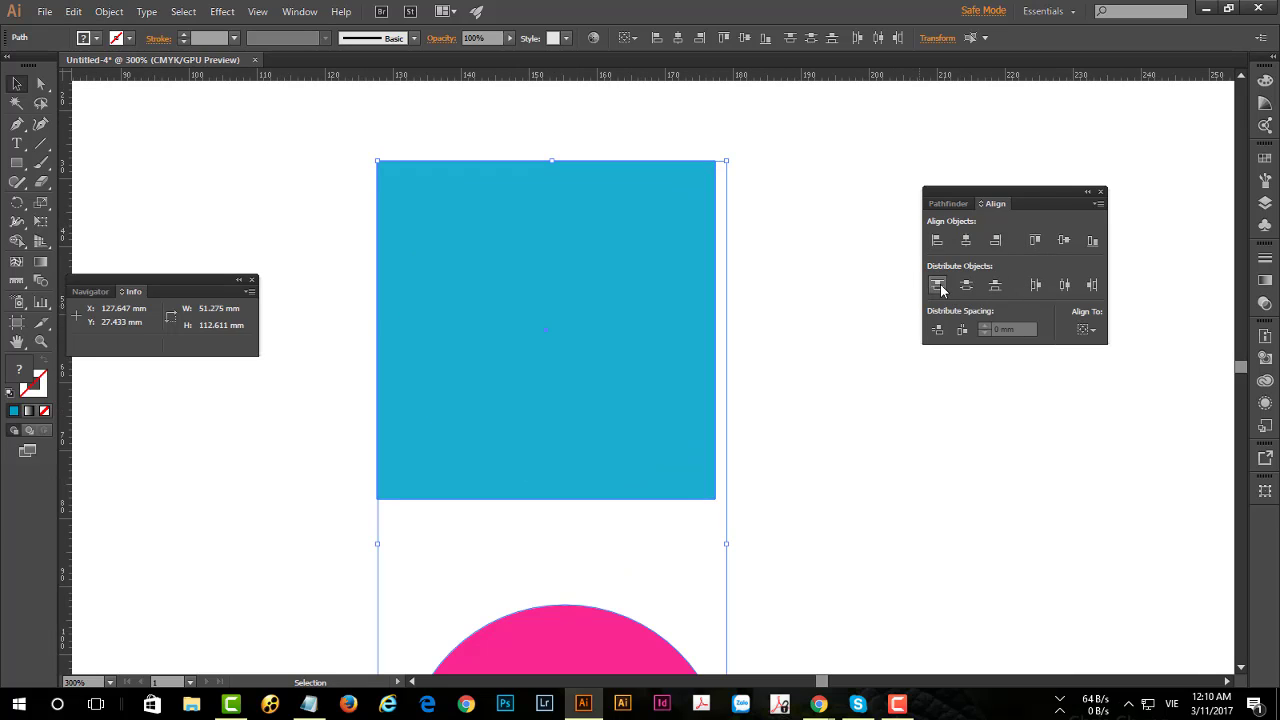
click(671, 286)
click(937, 285)
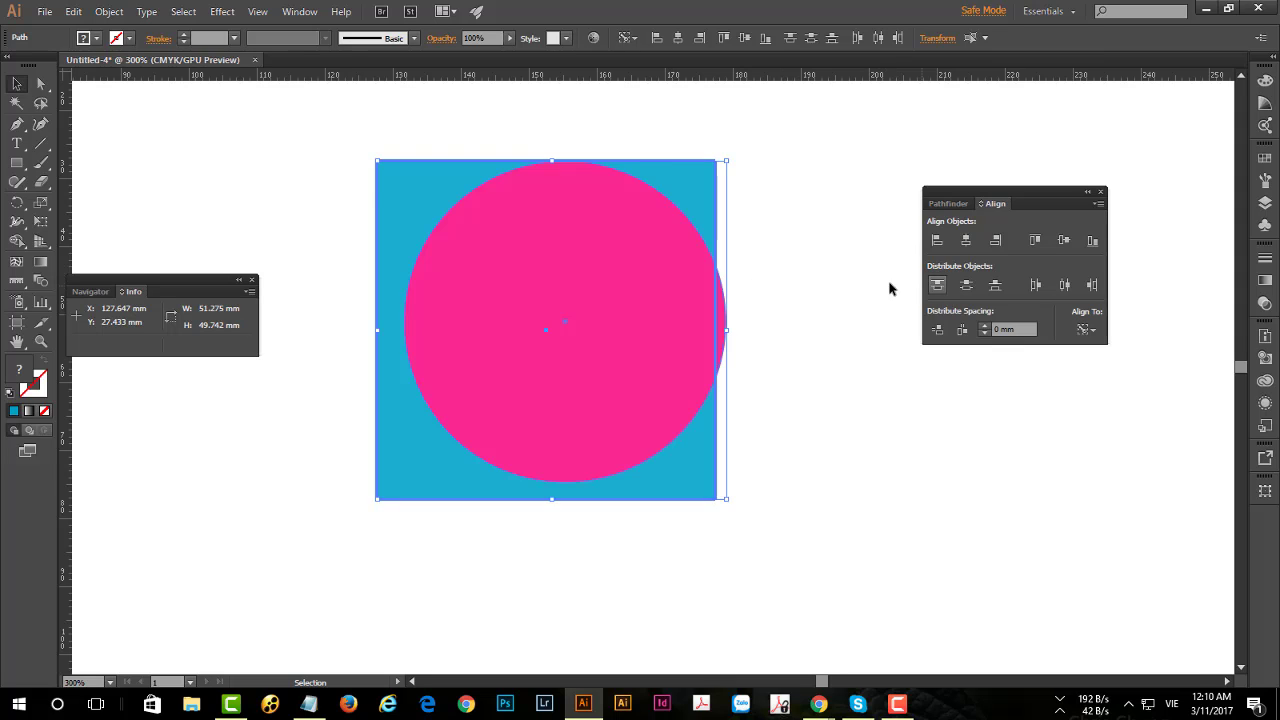
scroll(549, 260, down, 1)
click(768, 251)
key(a)
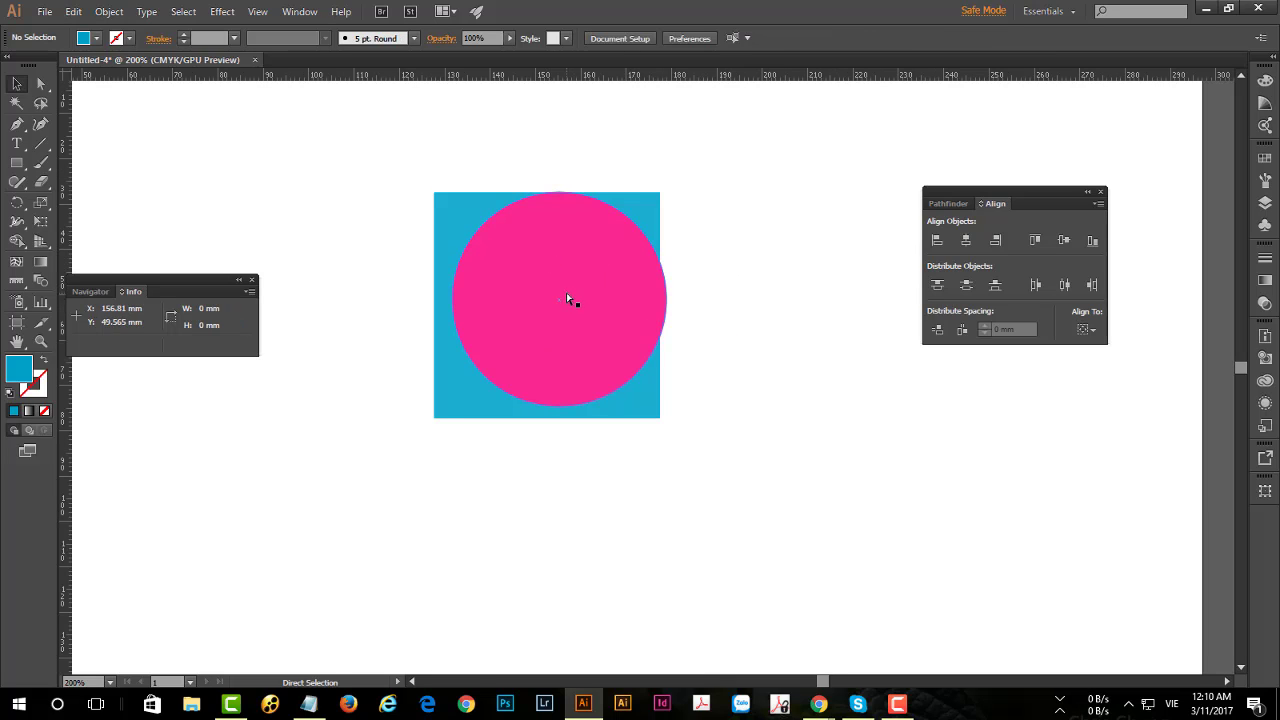
key(ctrl+z)
key(ctrl+z)
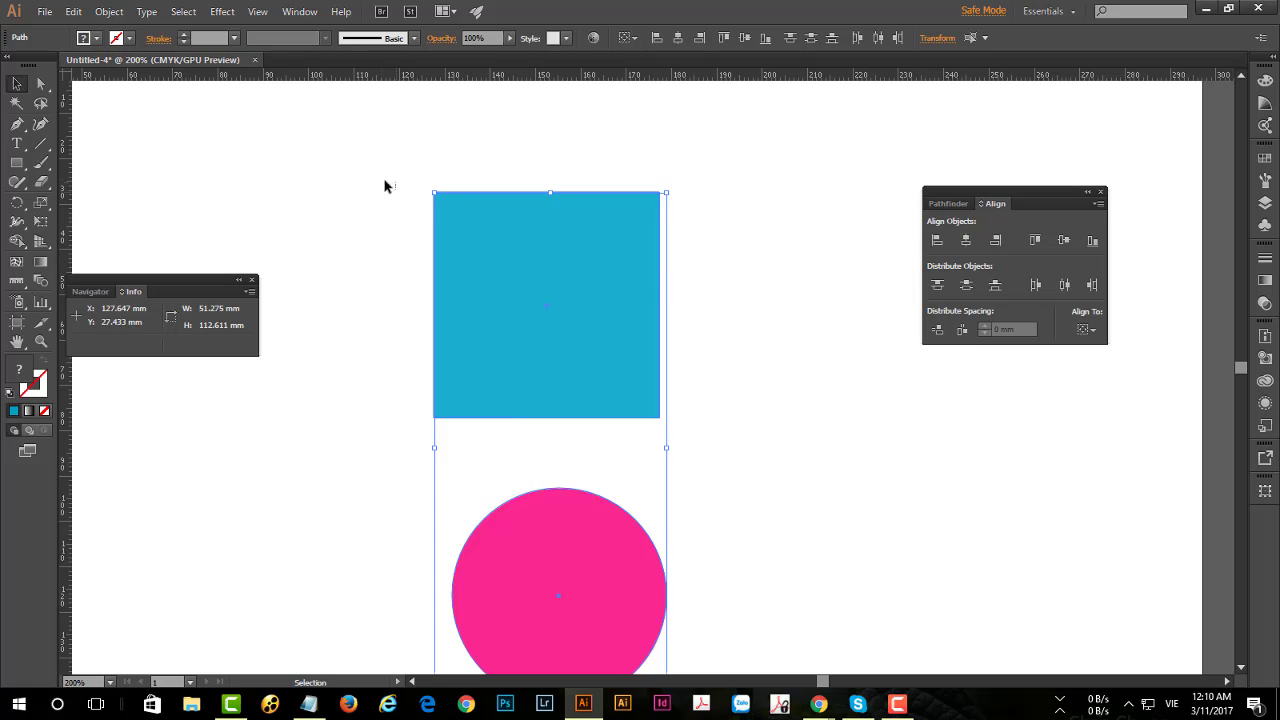
Set the square as key object with 10 mm spacing and distribute the shapes by their tops
mouse_move(386, 186)
mouse_down()
mouse_move(423, 135)
mouse_move(651, 629)
mouse_up()
click(571, 307)
text(10)
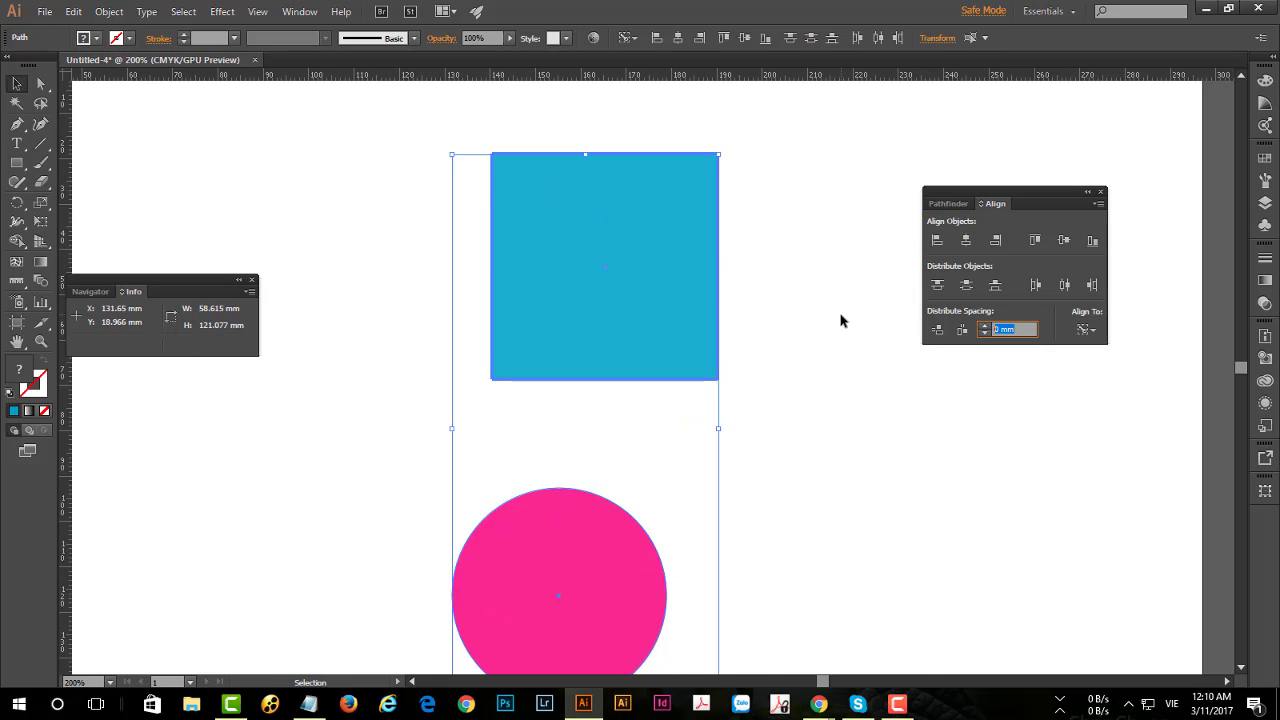
key(Return)
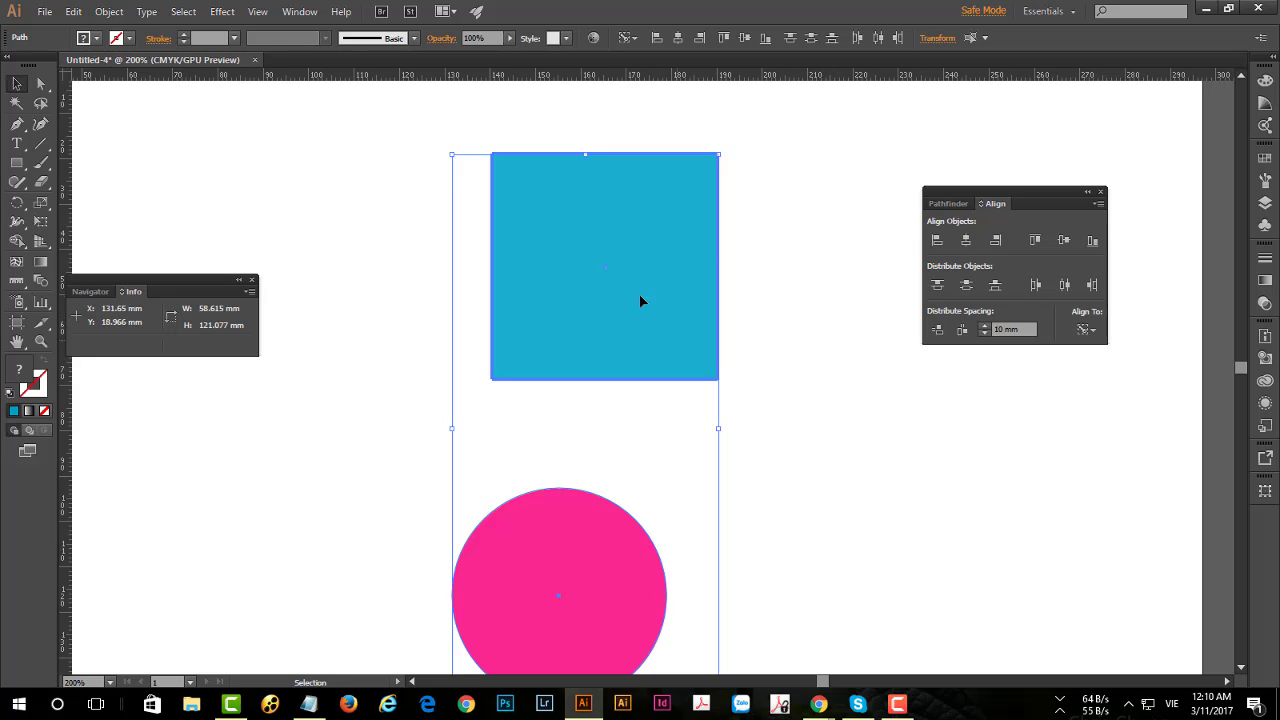
click(673, 240)
click(565, 266)
click(937, 287)
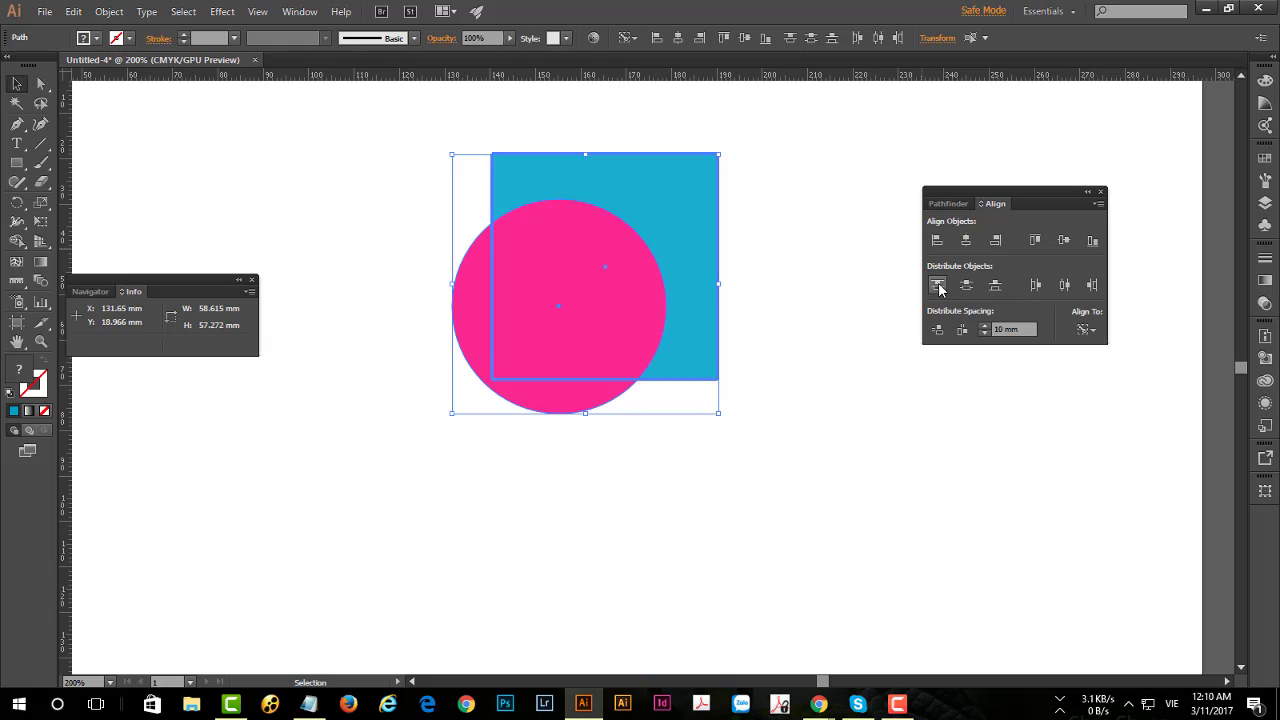
scroll(597, 164, up, 2)
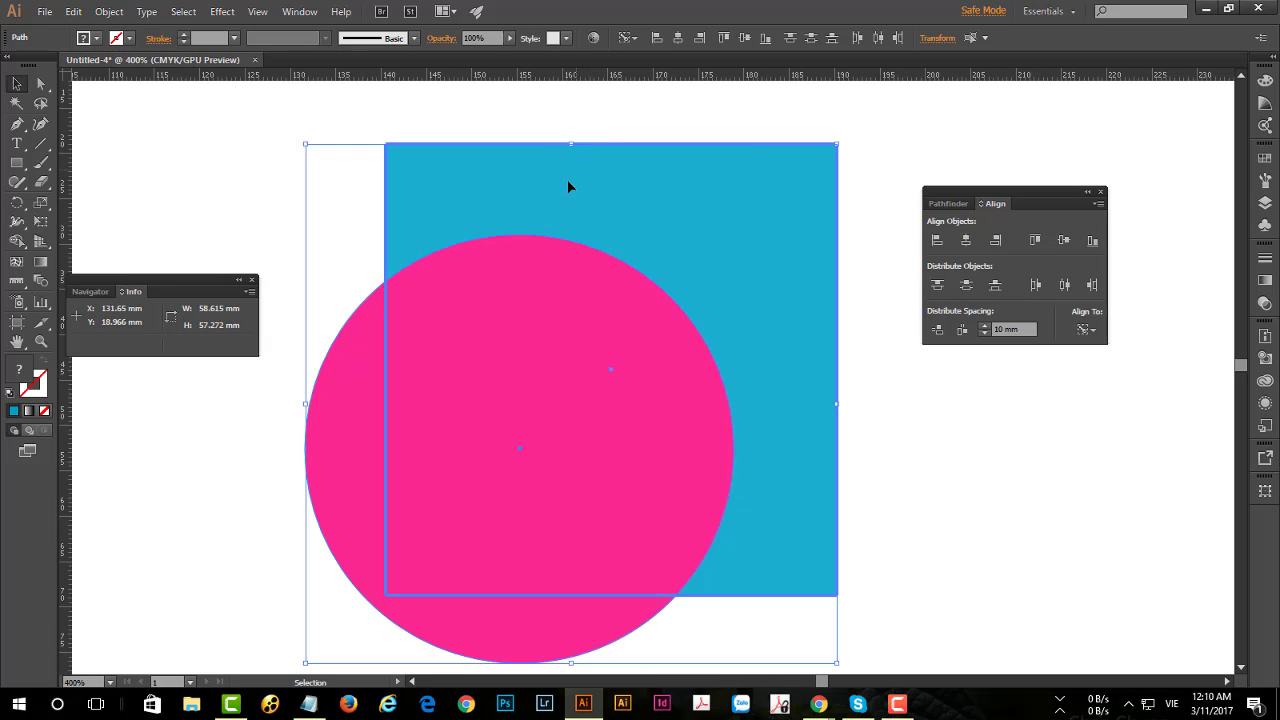
Draw a small 10 mm spacer rectangle, remove it, and drag the circle below the square
click(16, 162)
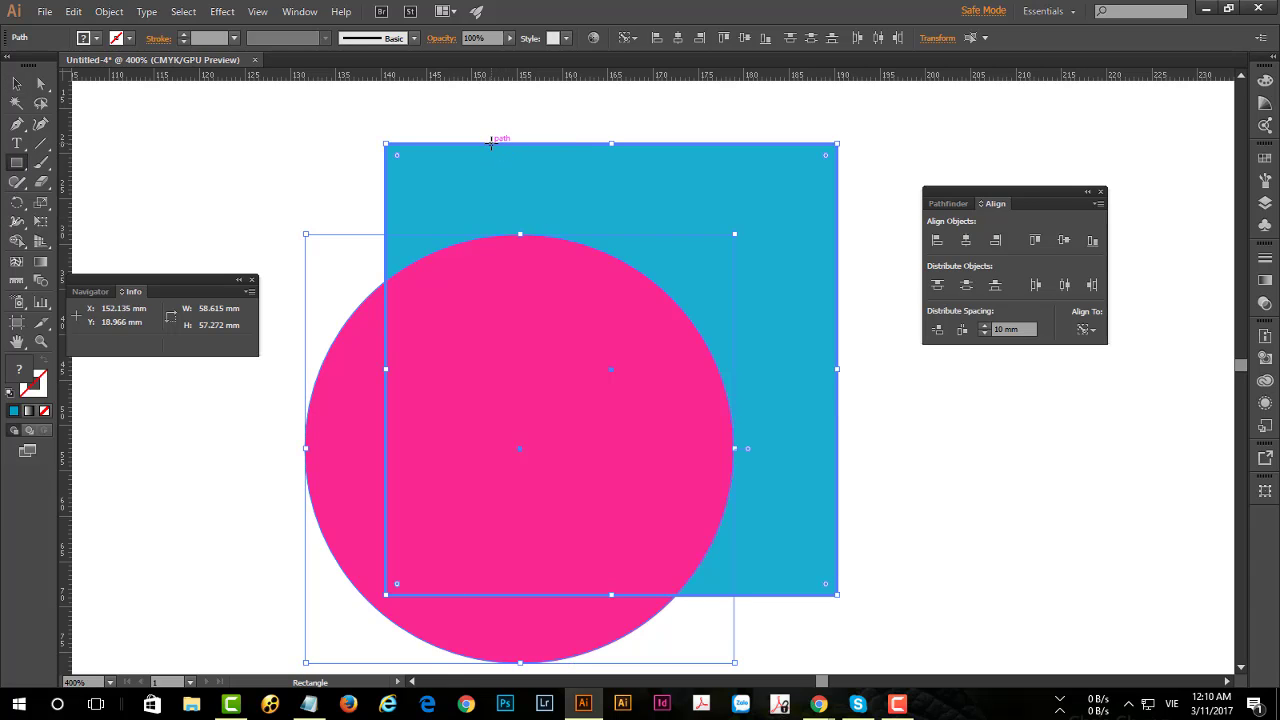
drag(492, 143, 549, 234)
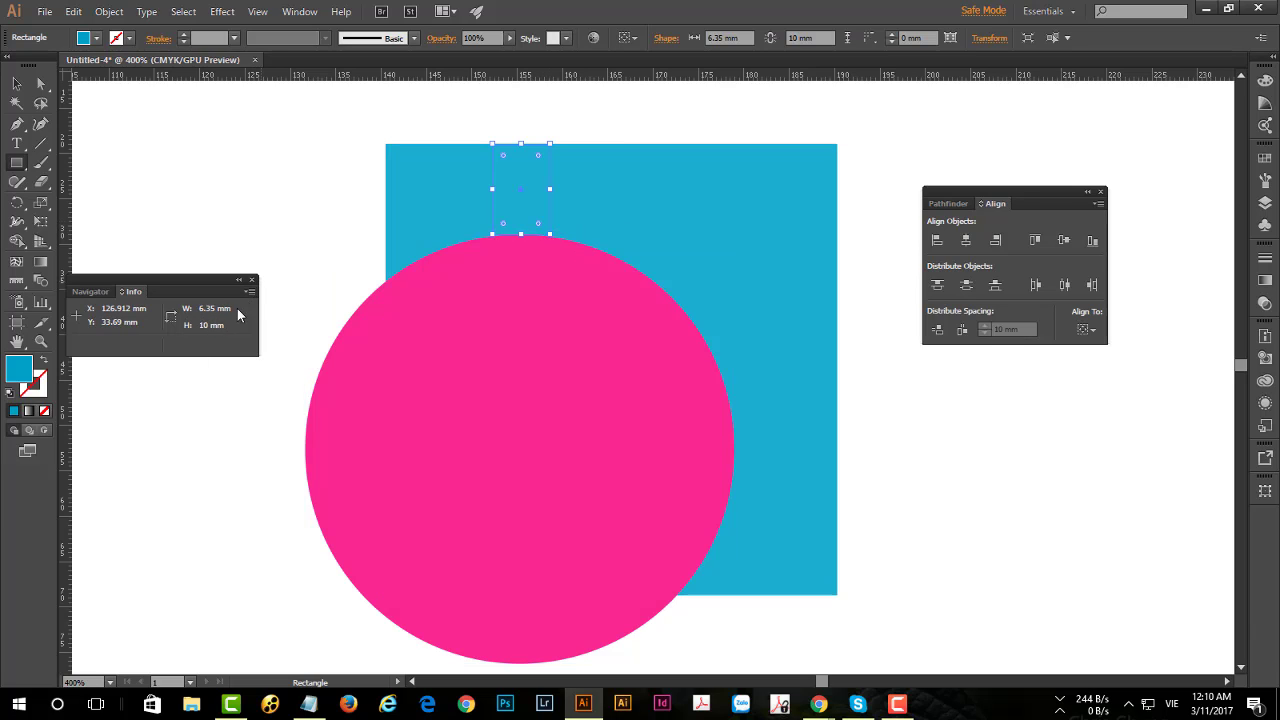
click(16, 84)
click(323, 191)
key(ctrl+minus)
drag(457, 208, 503, 203)
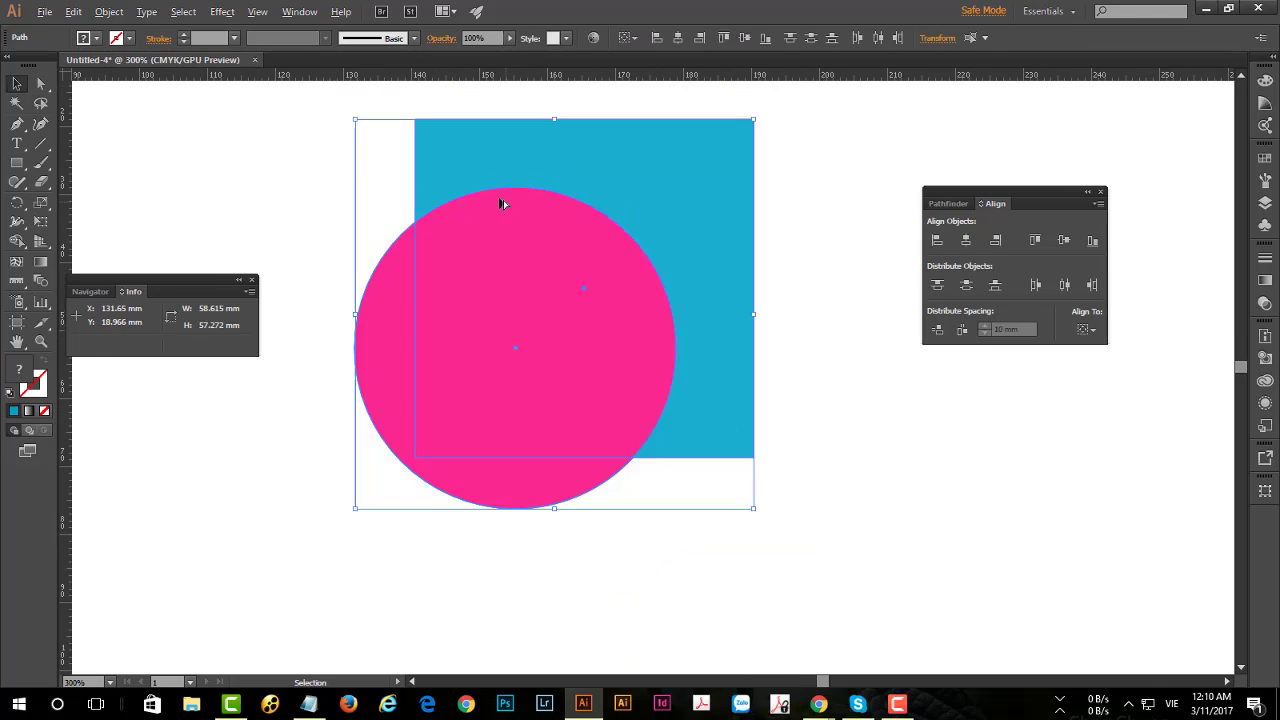
scroll(503, 200, down, 3)
key(ctrl+z)
Pan to the shapes, nudge the circle up and right, and select it with the square
scroll(875, 311, up, 2)
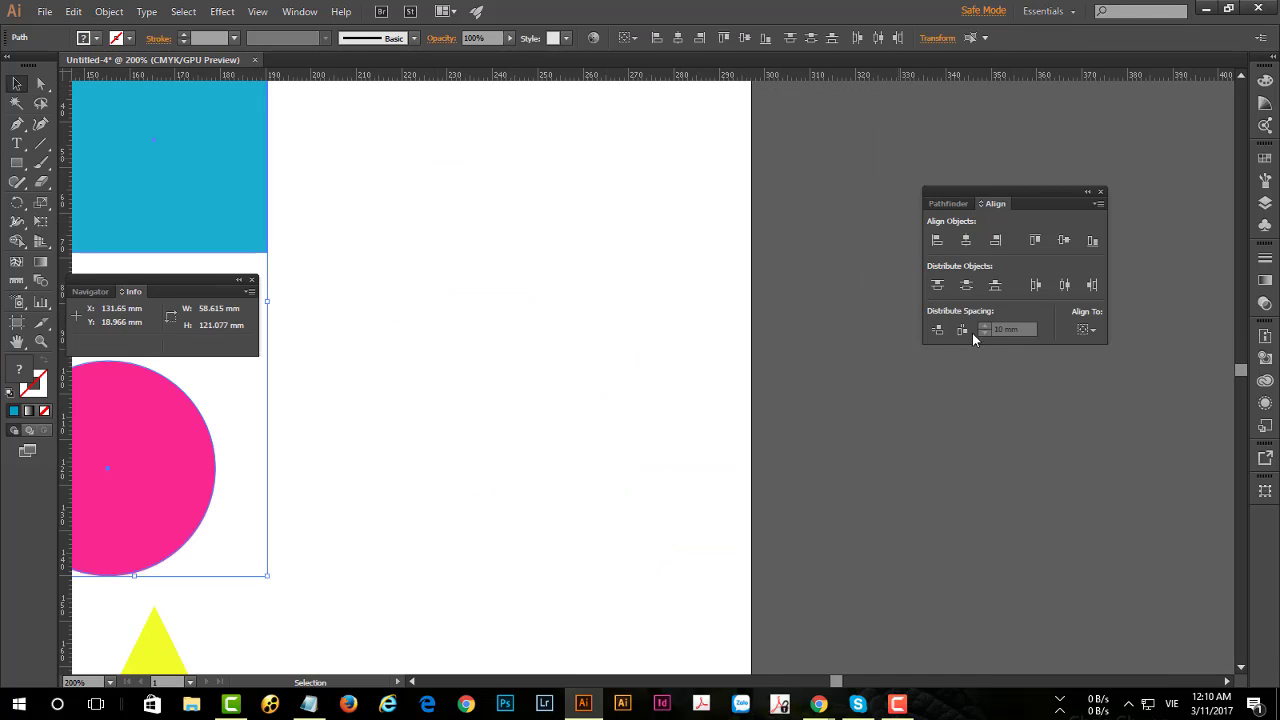
click(543, 397)
drag(543, 397, 940, 392)
drag(790, 246, 700, 304)
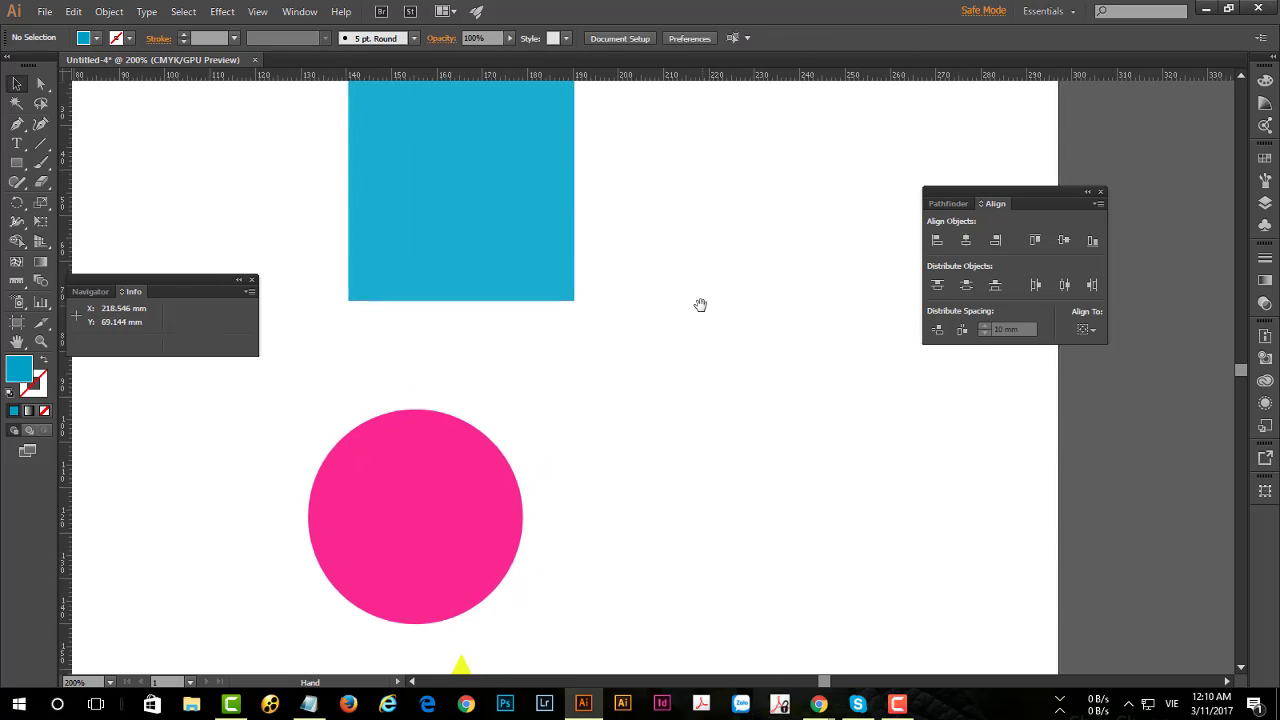
drag(318, 158, 626, 521)
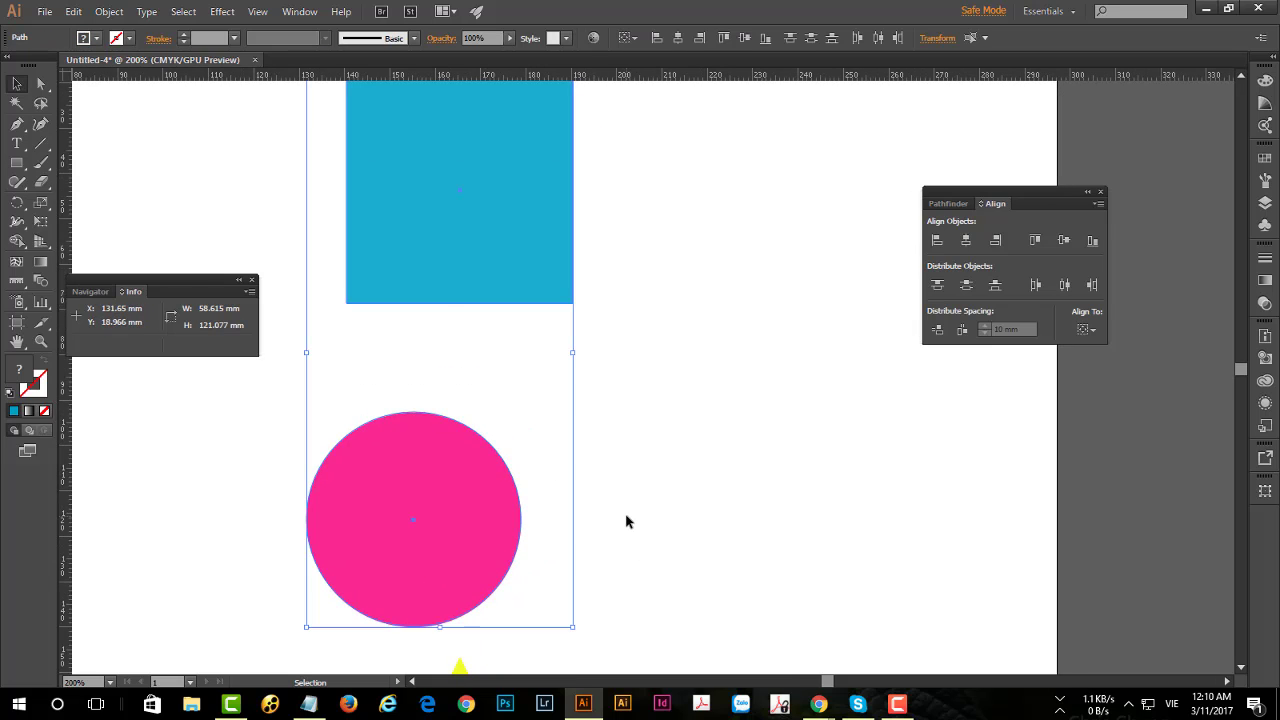
click(301, 297)
drag(464, 485, 692, 433)
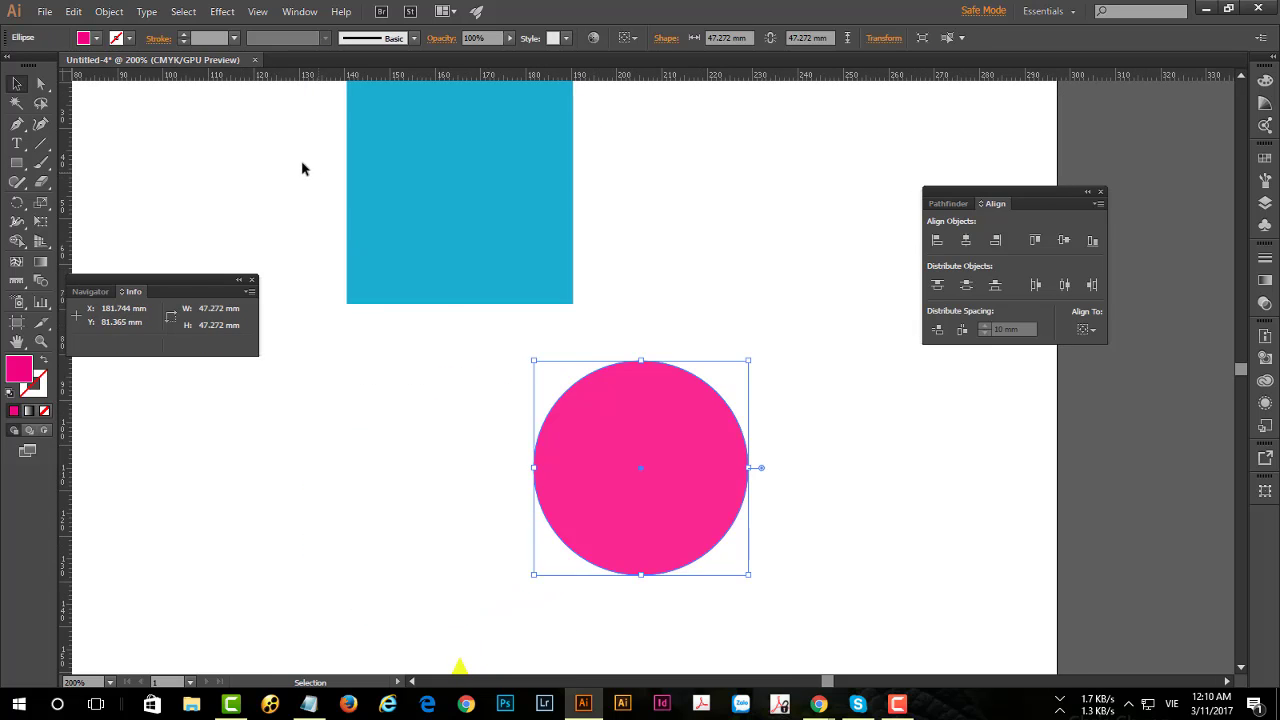
drag(302, 162, 728, 532)
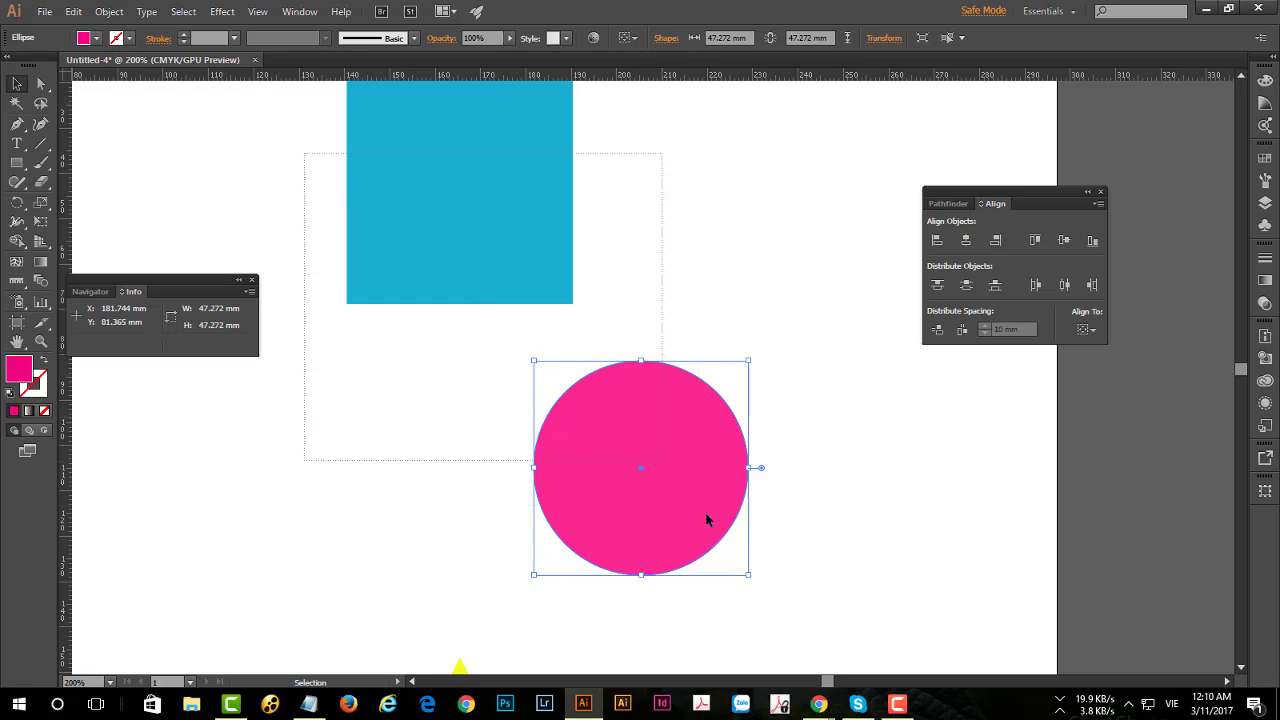
Space the circle 10 mm below the key square, then drag it left to centre beneath it
click(467, 218)
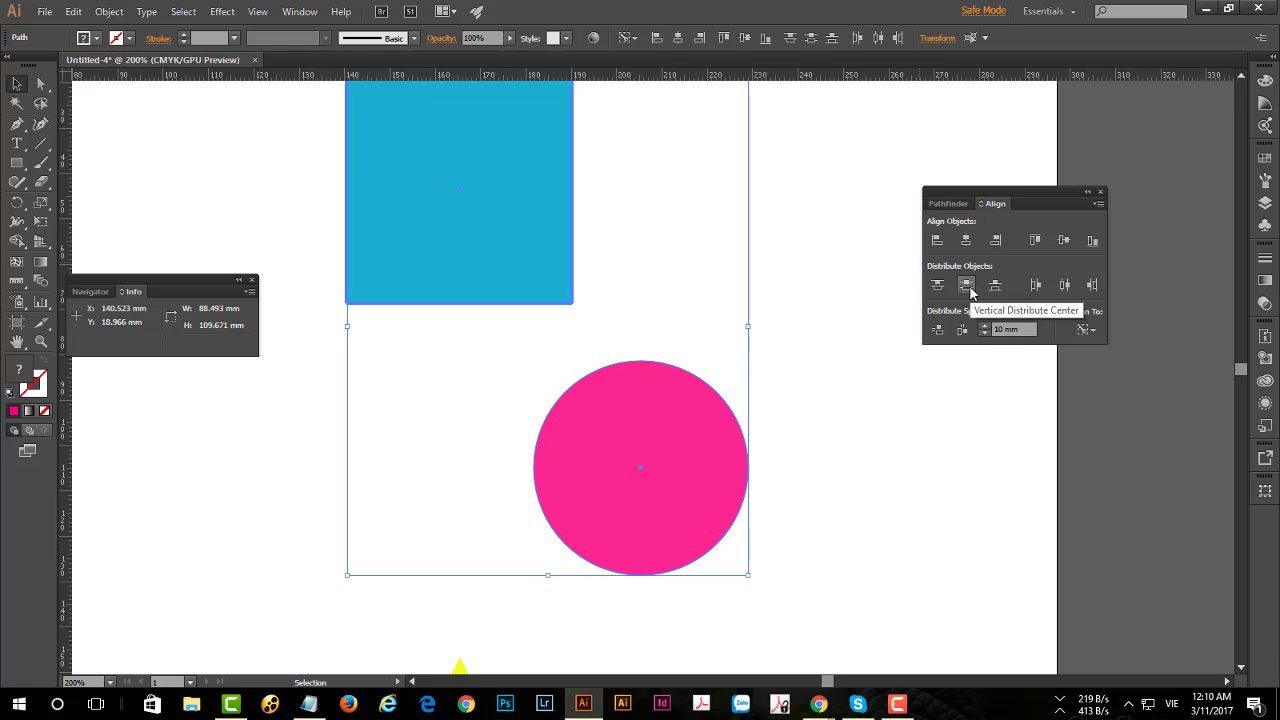
click(937, 330)
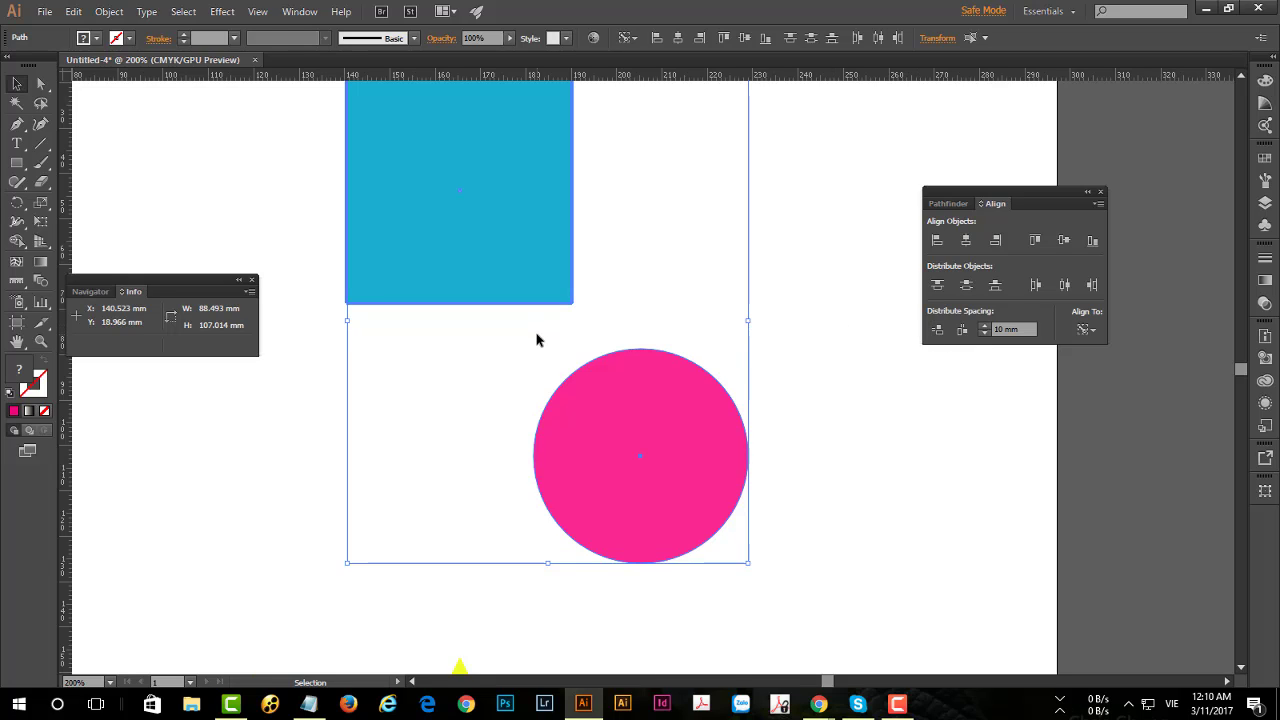
scroll(540, 335, up, 1)
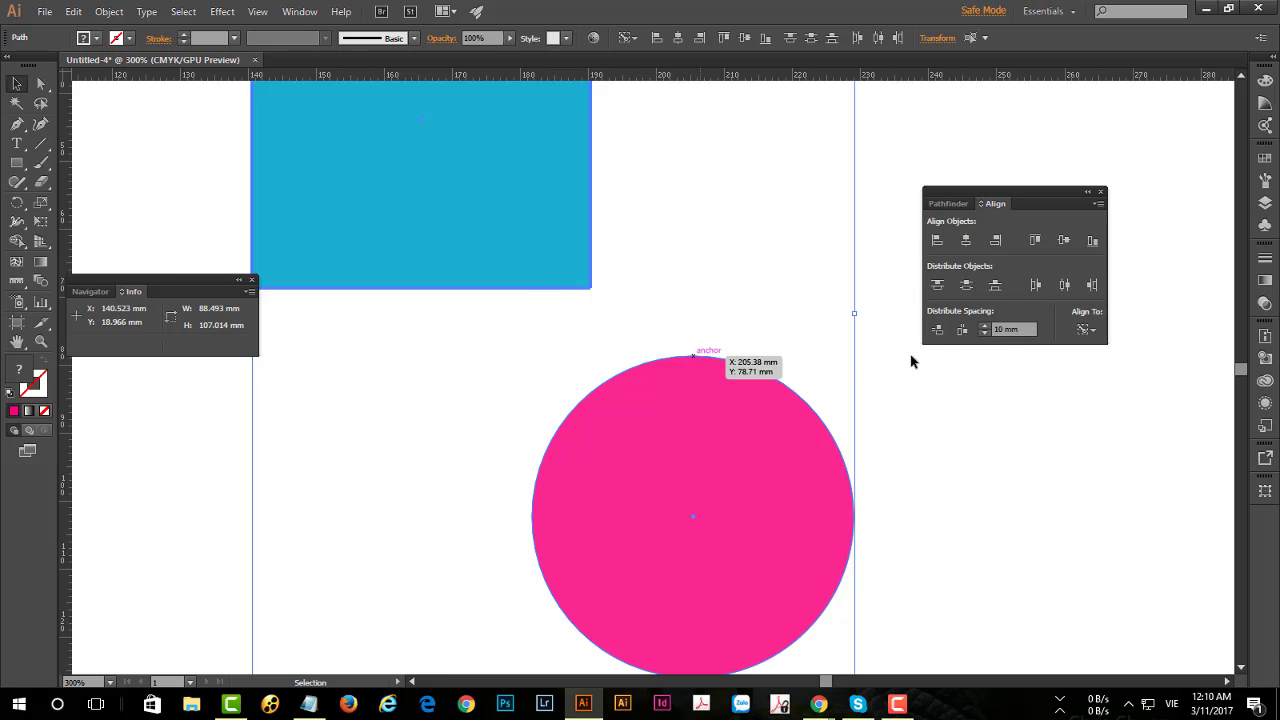
click(629, 312)
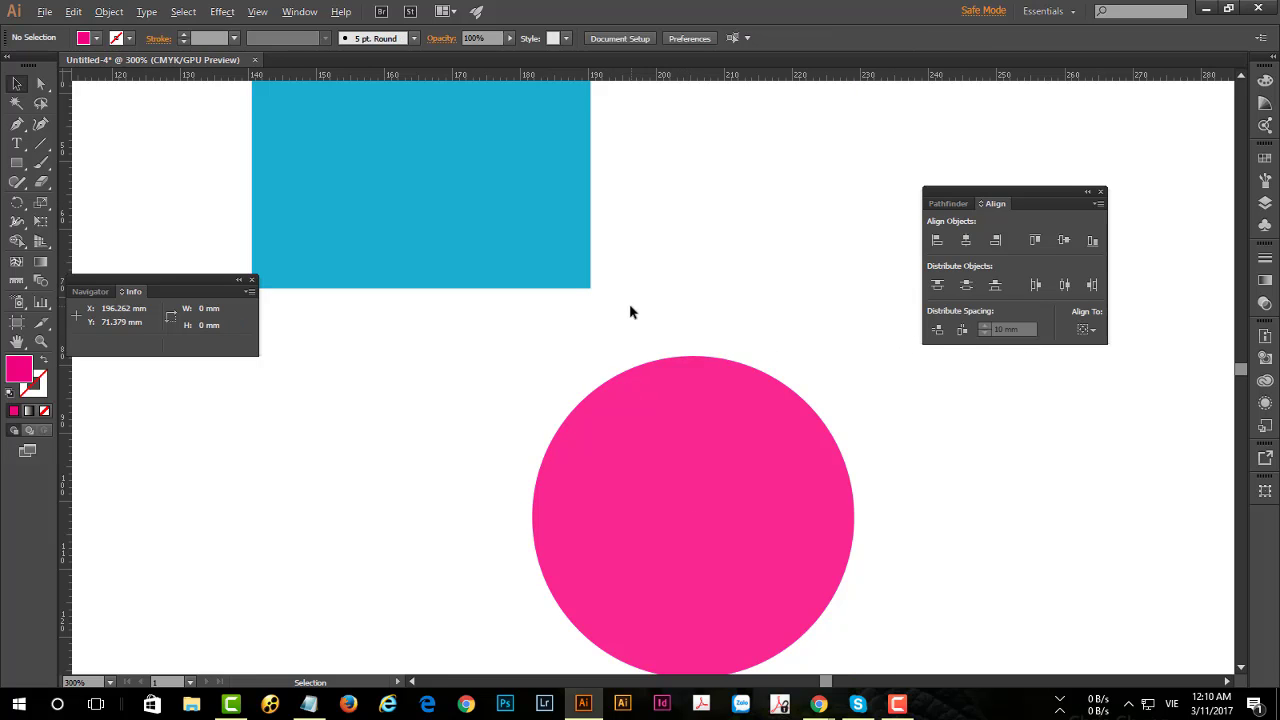
scroll(629, 312, down, 5)
scroll(674, 389, up, 4)
mouse_move(663, 320)
mouse_down()
mouse_move(530, 332)
mouse_move(535, 385)
mouse_up()
scroll(588, 397, down, 2)
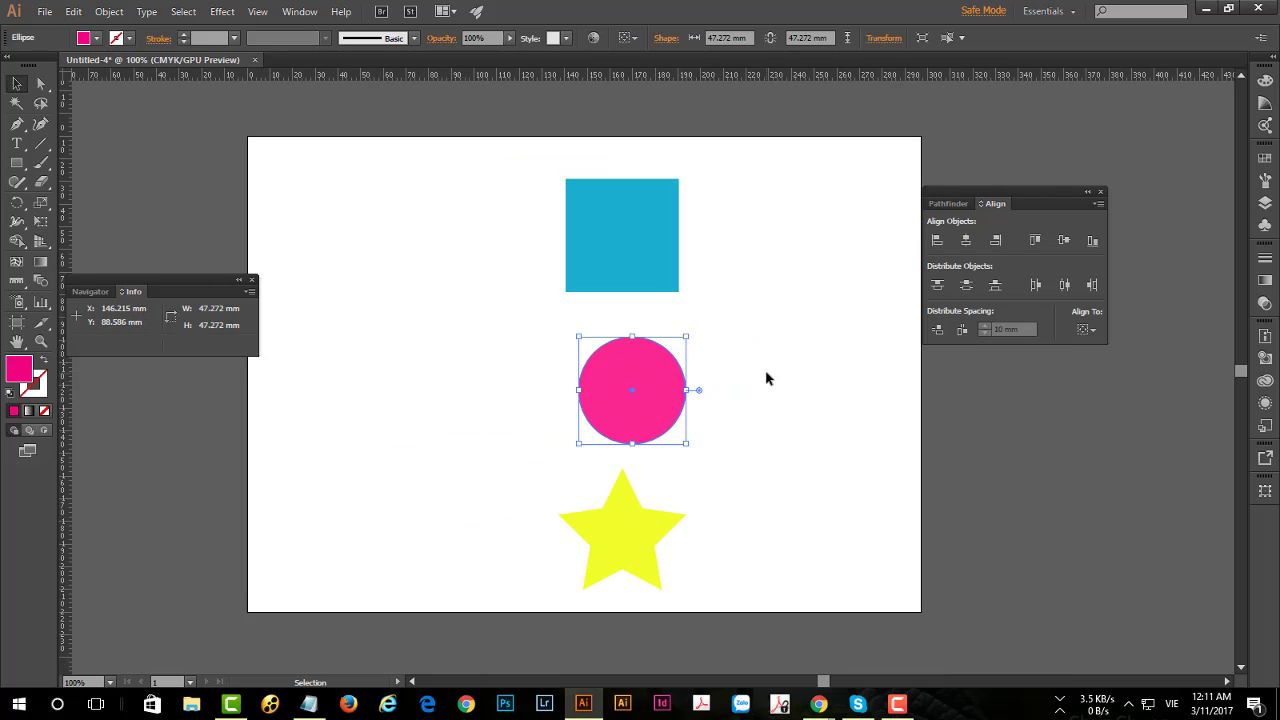
Deselect the magenta circle, now shifted to the right of the square
click(731, 285)
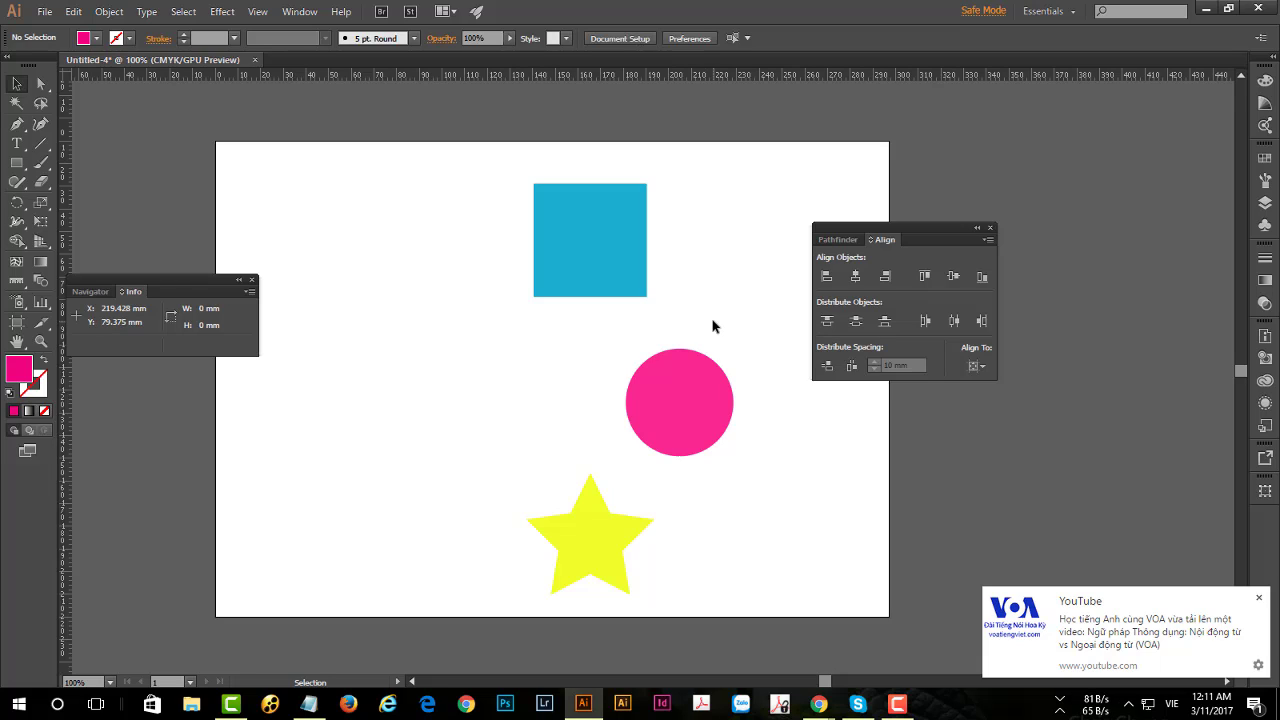
With Align to Artboard, move the cyan square to the artboard's top centre
click(986, 375)
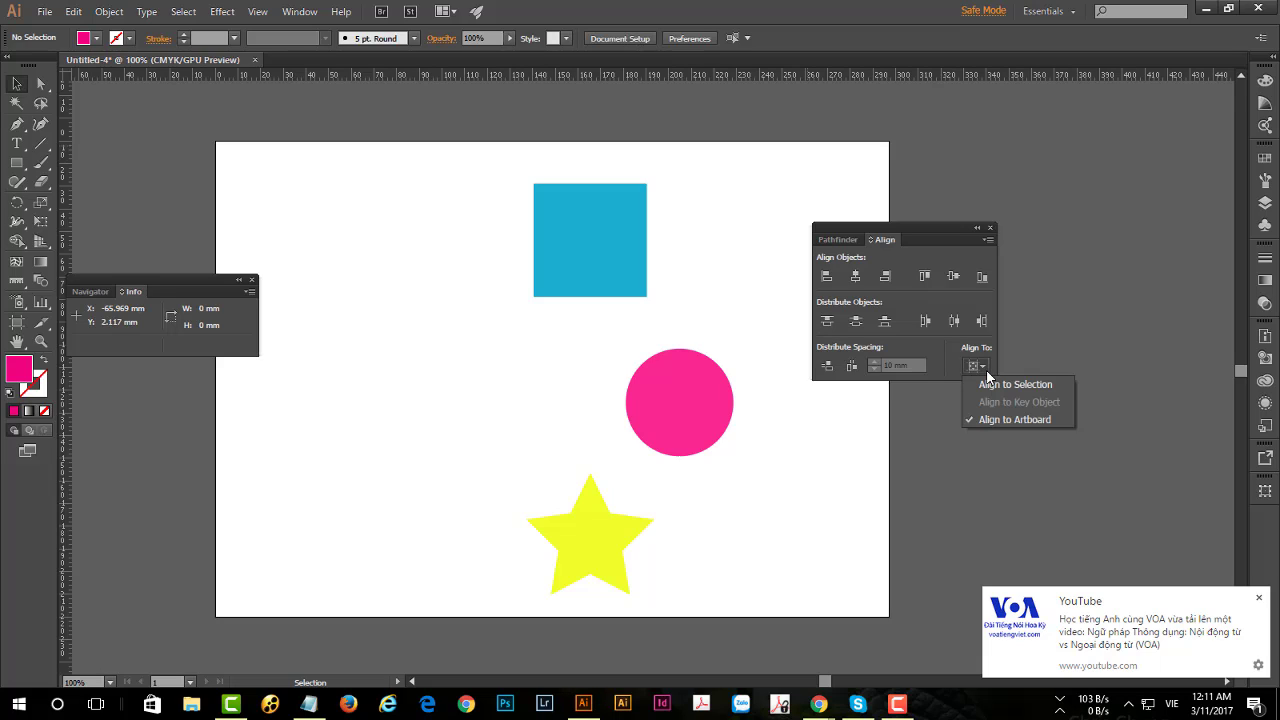
click(997, 421)
click(597, 242)
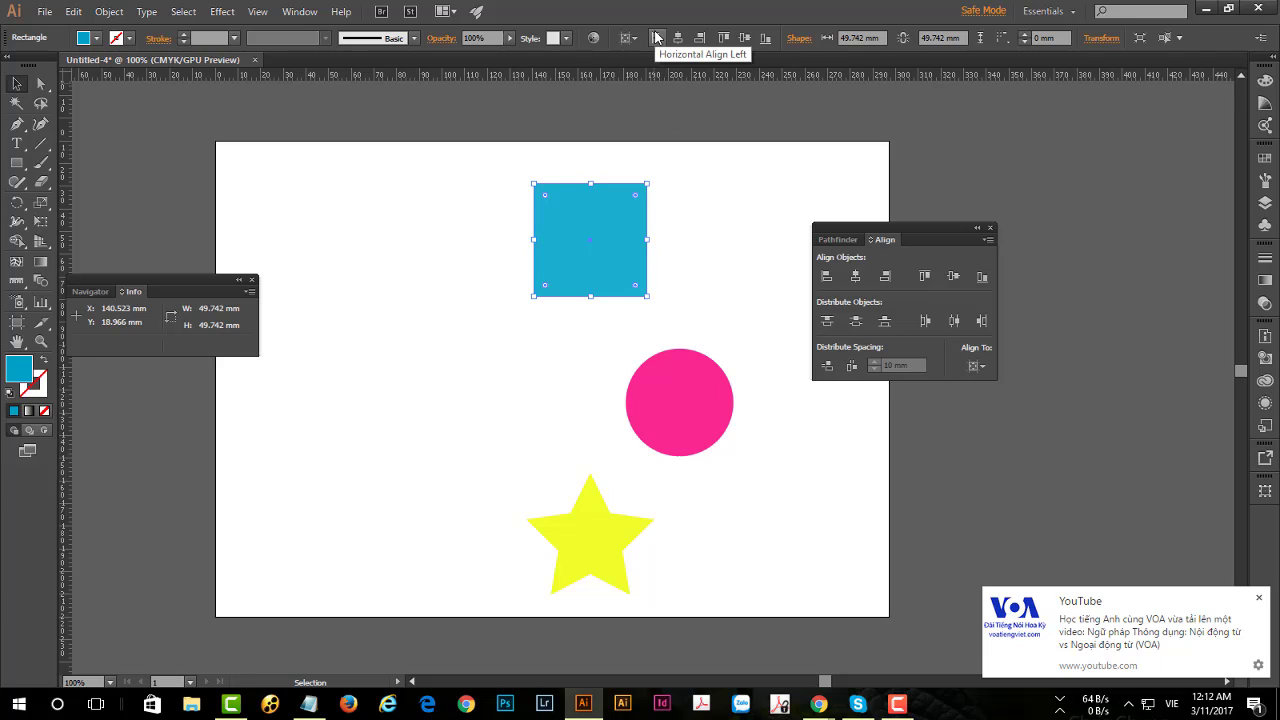
click(656, 37)
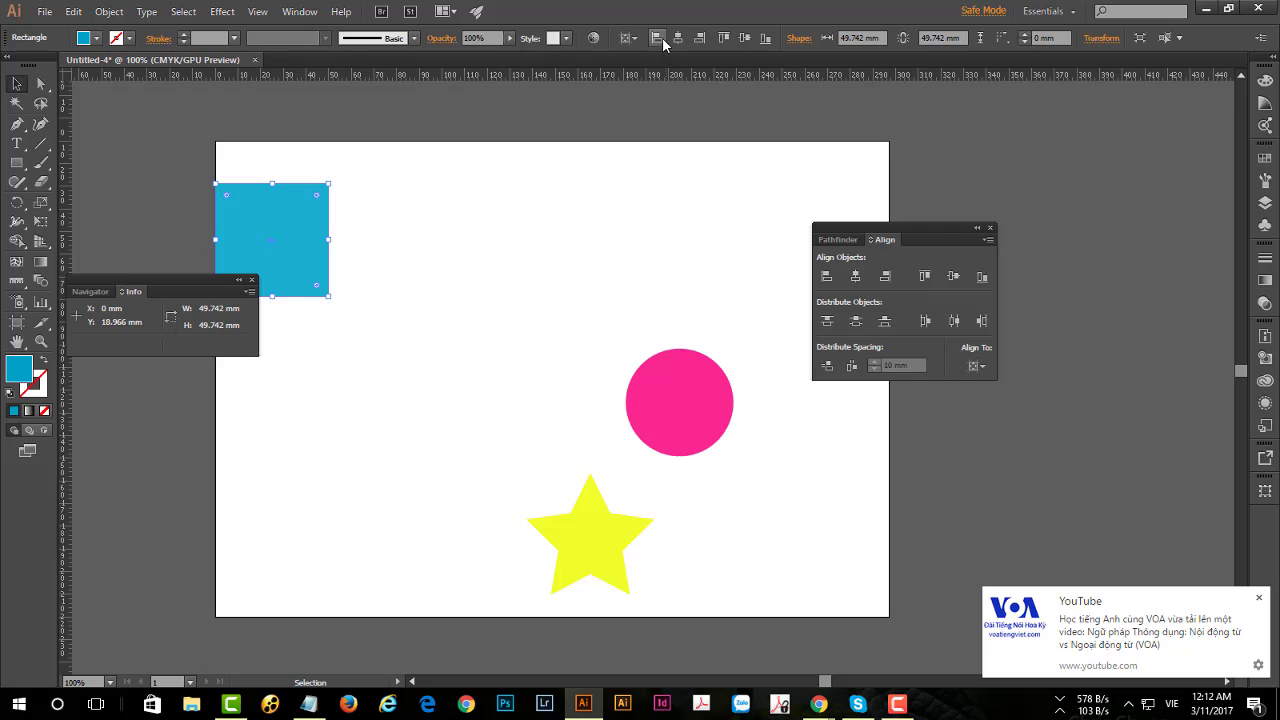
click(723, 38)
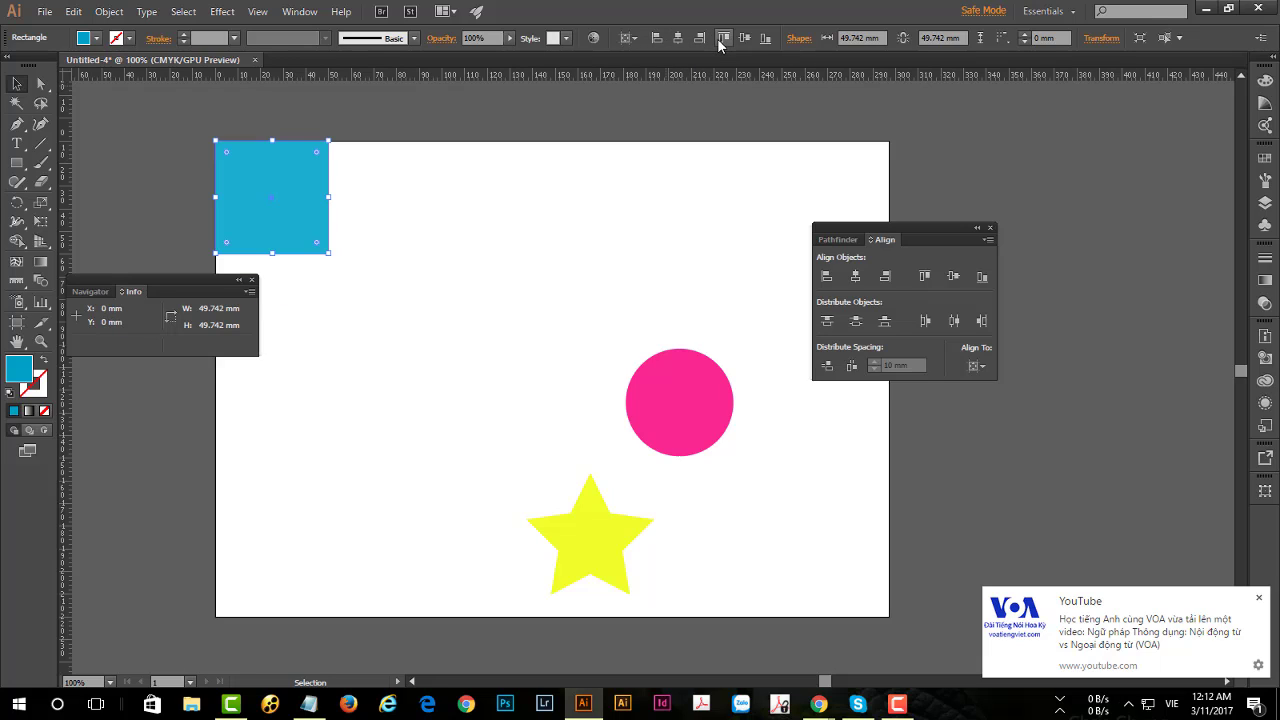
click(679, 38)
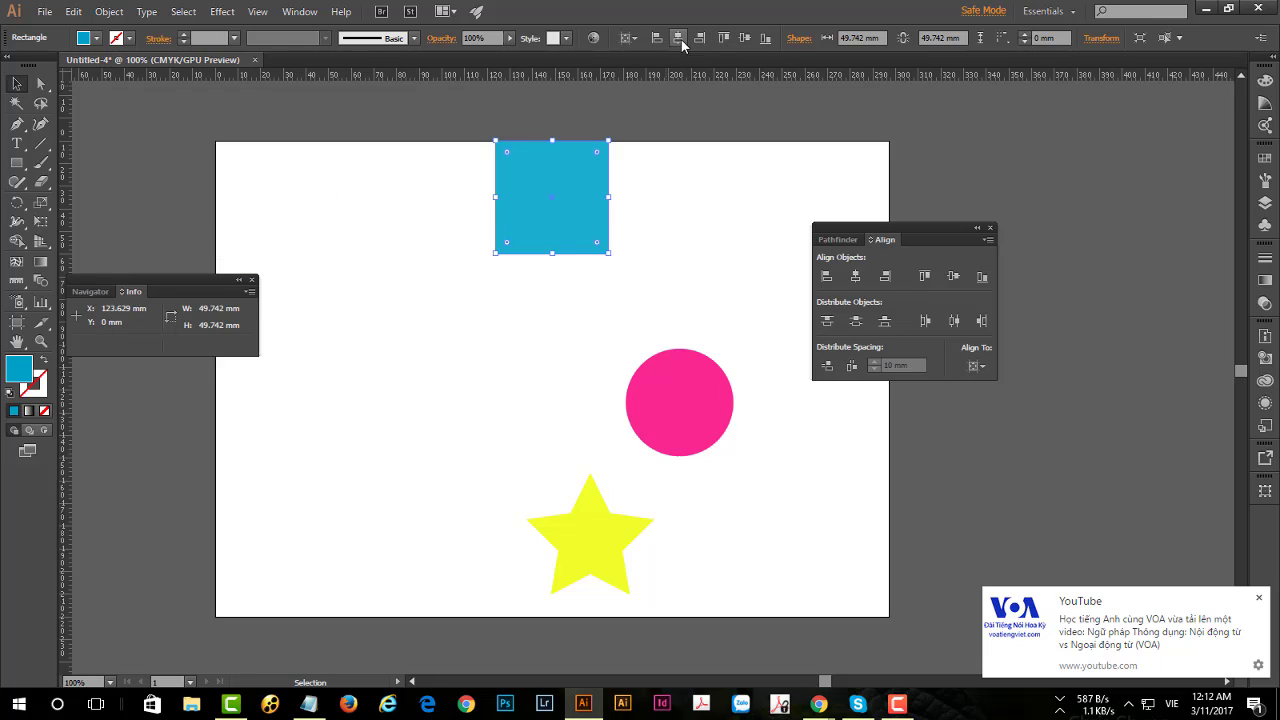
Switch the Align To target to Align to Selection
click(978, 366)
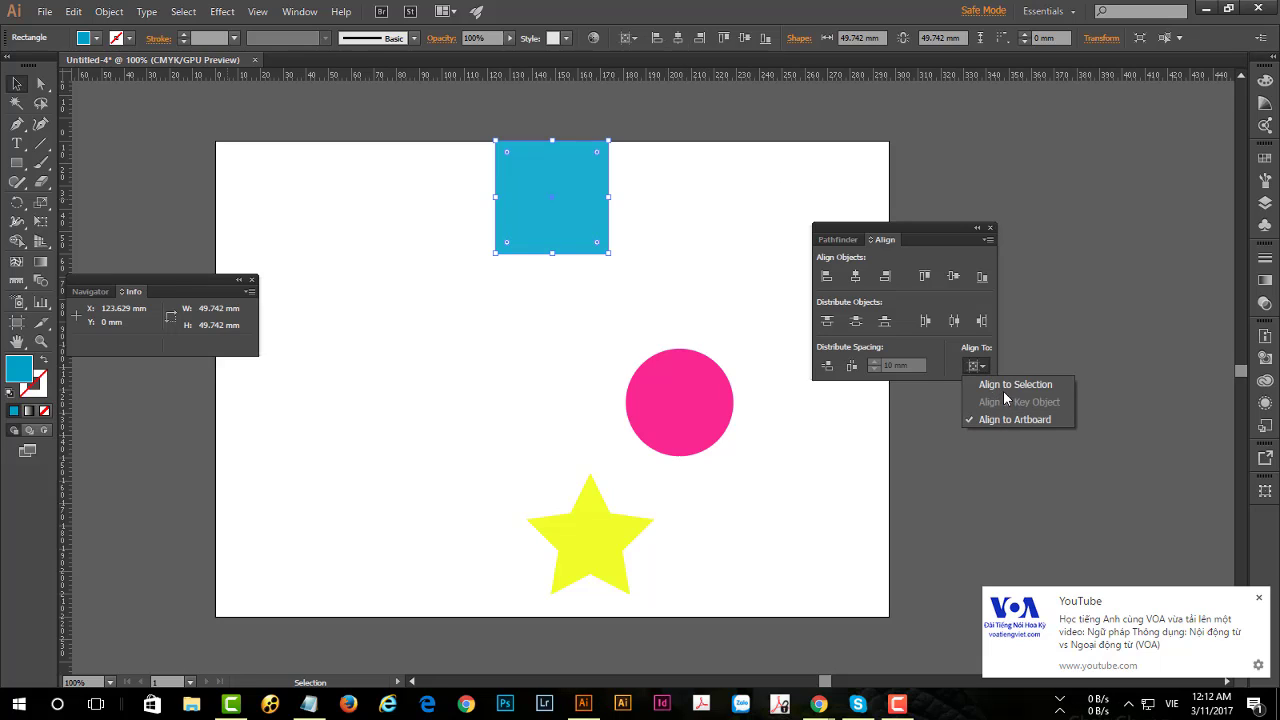
click(1004, 388)
click(977, 362)
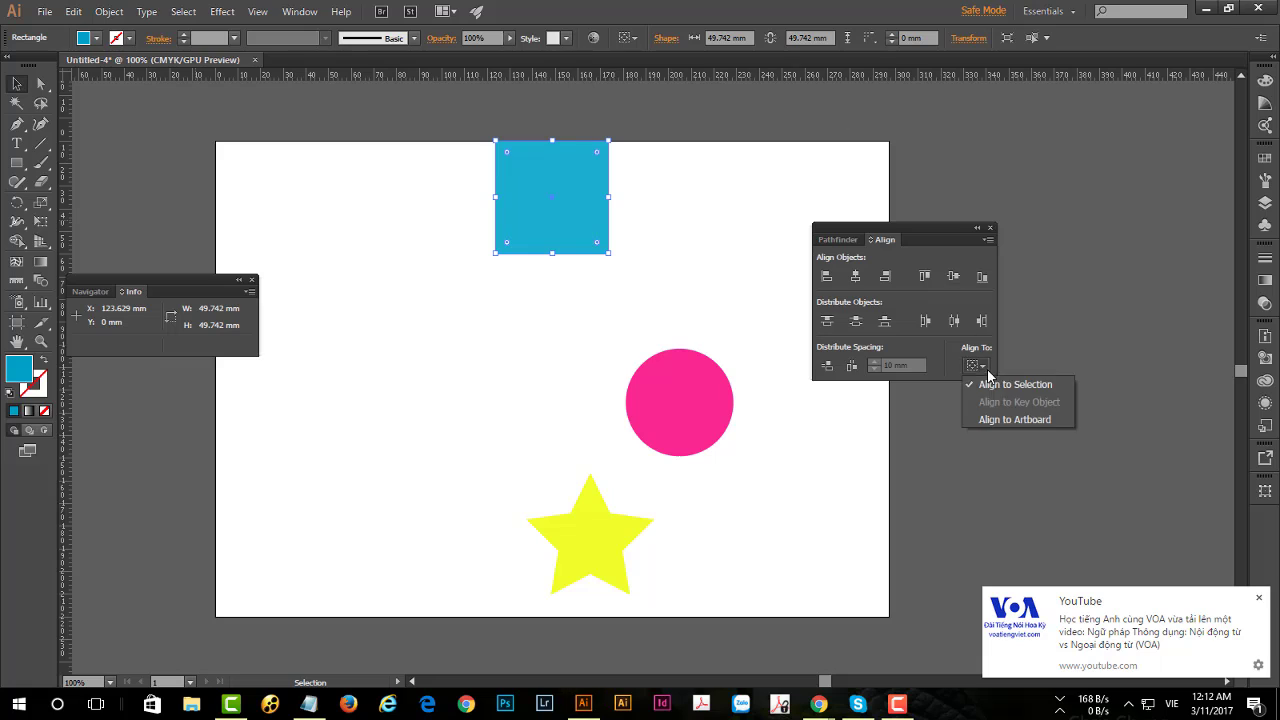
click(1034, 388)
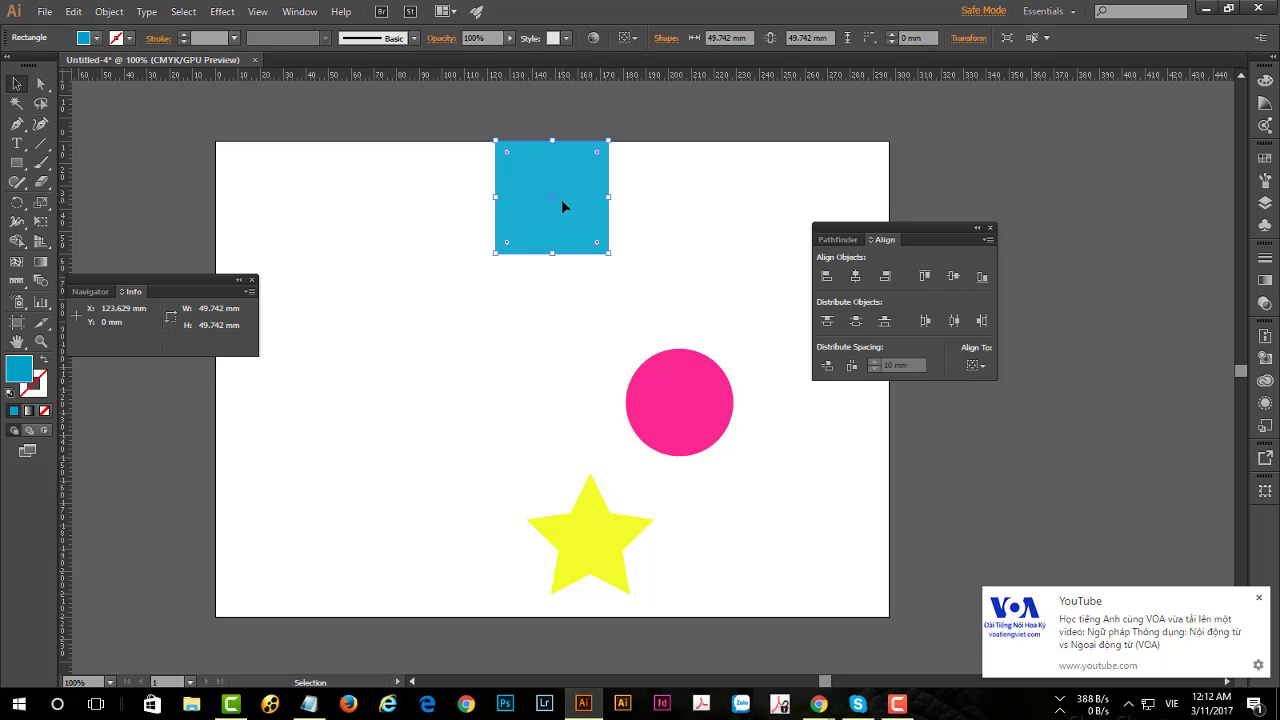
Centre the circle and star horizontally under the square, using the square as key object
drag(561, 206, 569, 331)
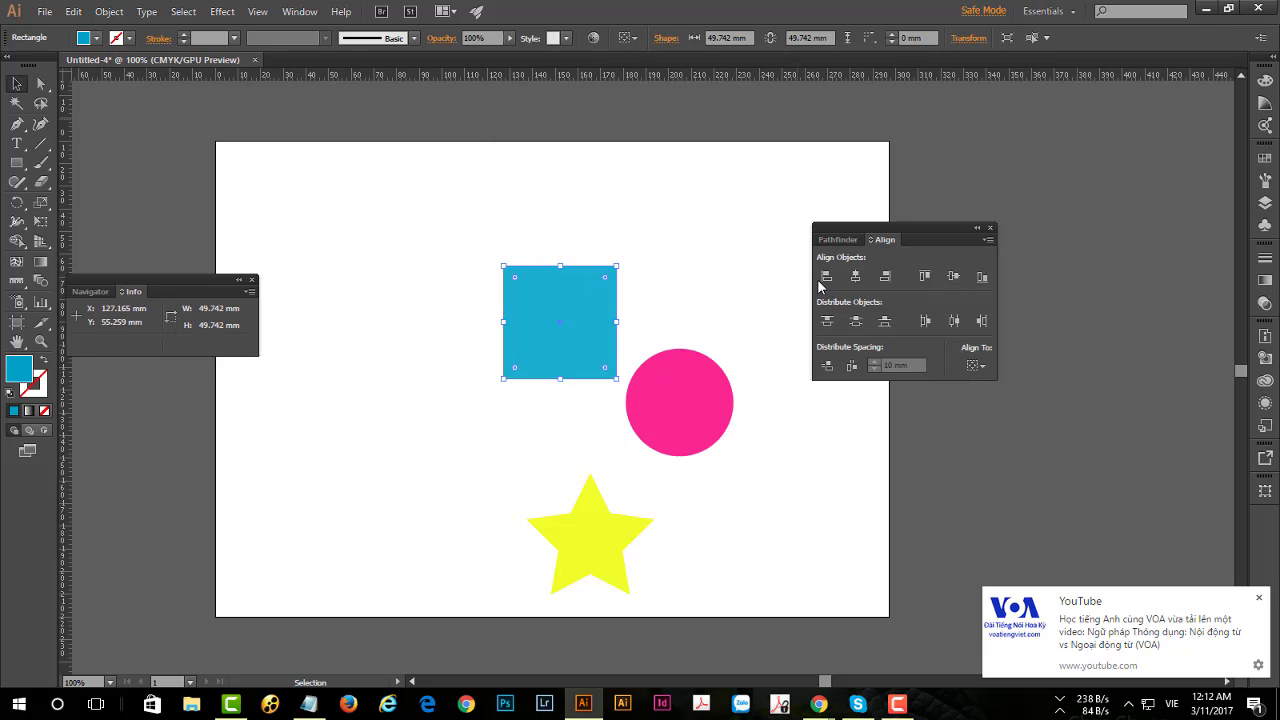
drag(510, 211, 741, 621)
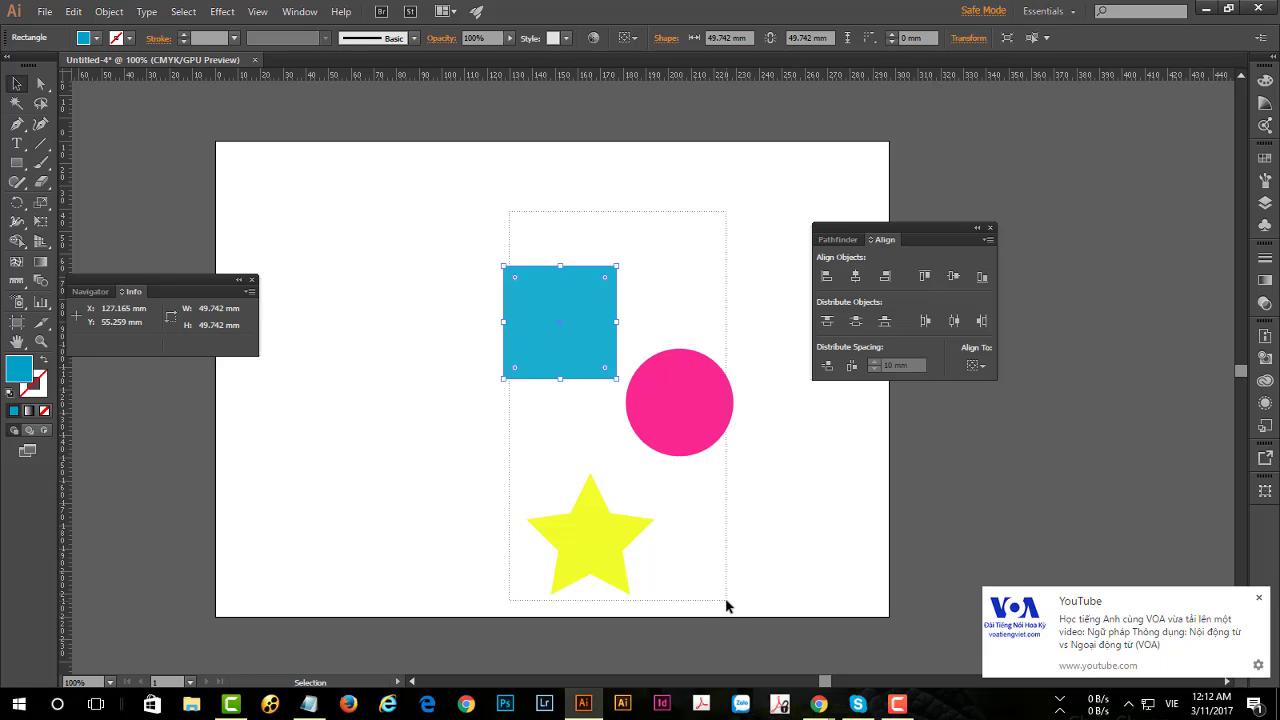
click(550, 293)
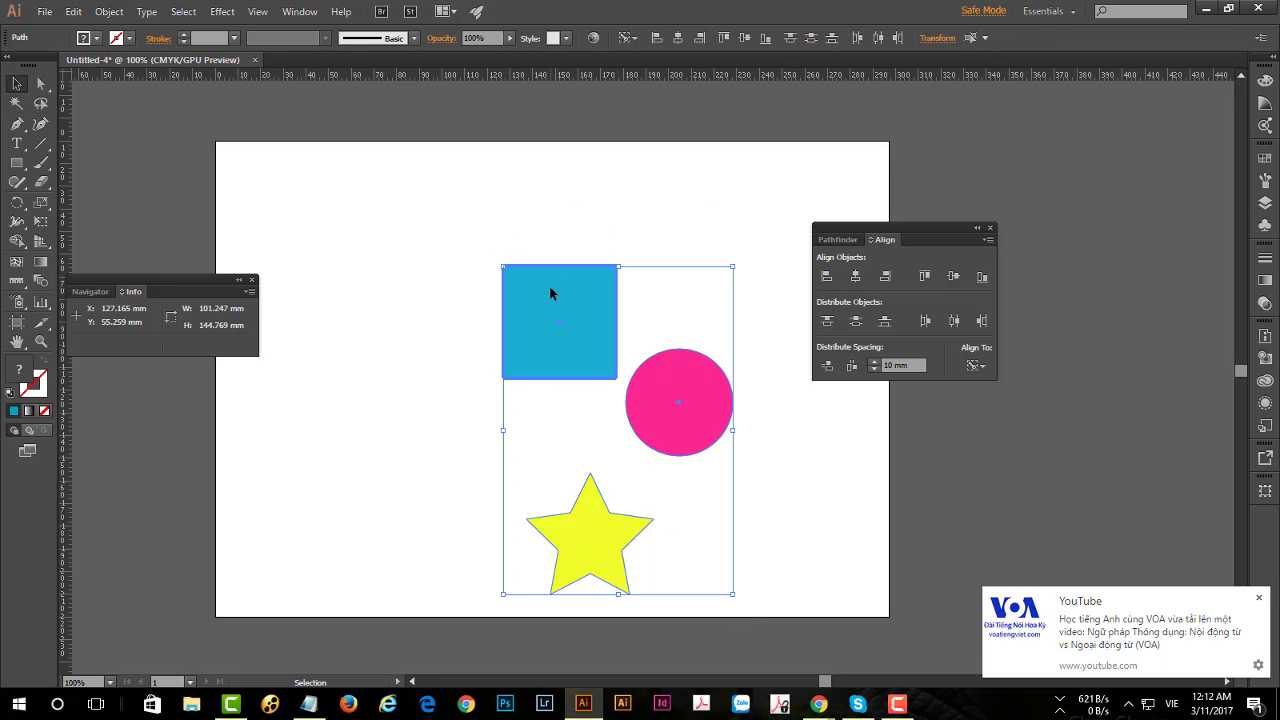
click(826, 277)
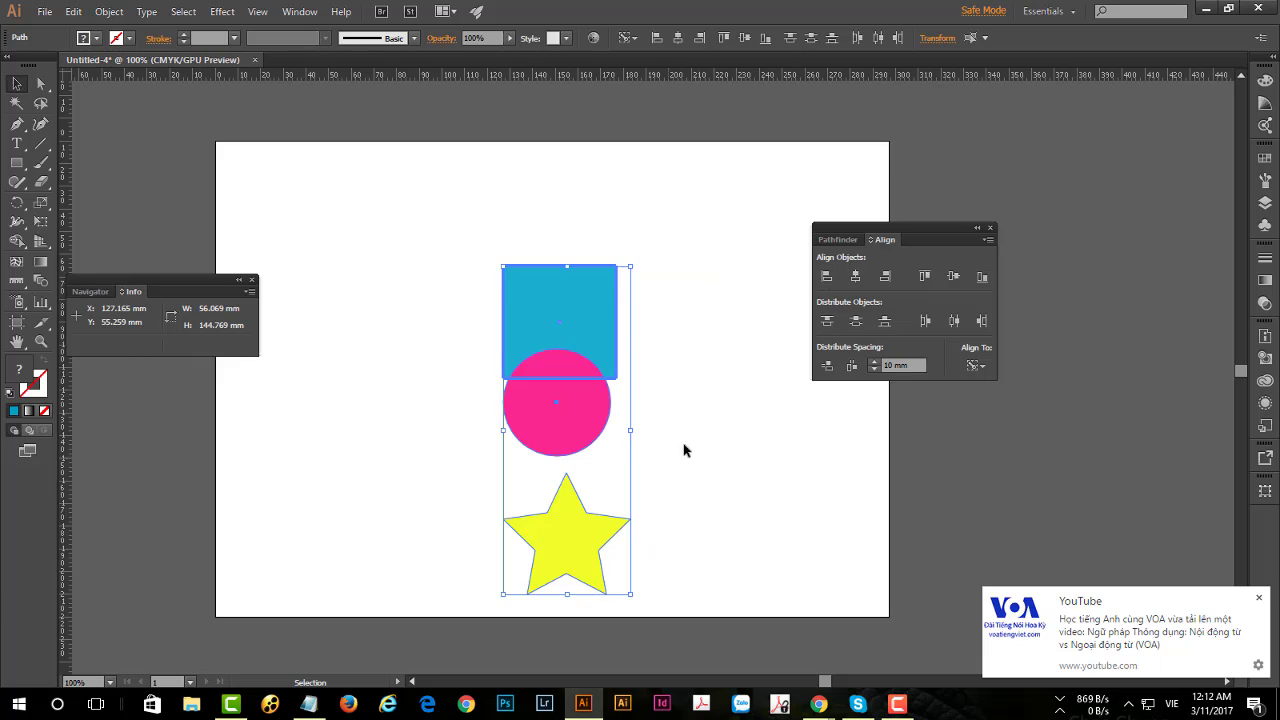
click(855, 277)
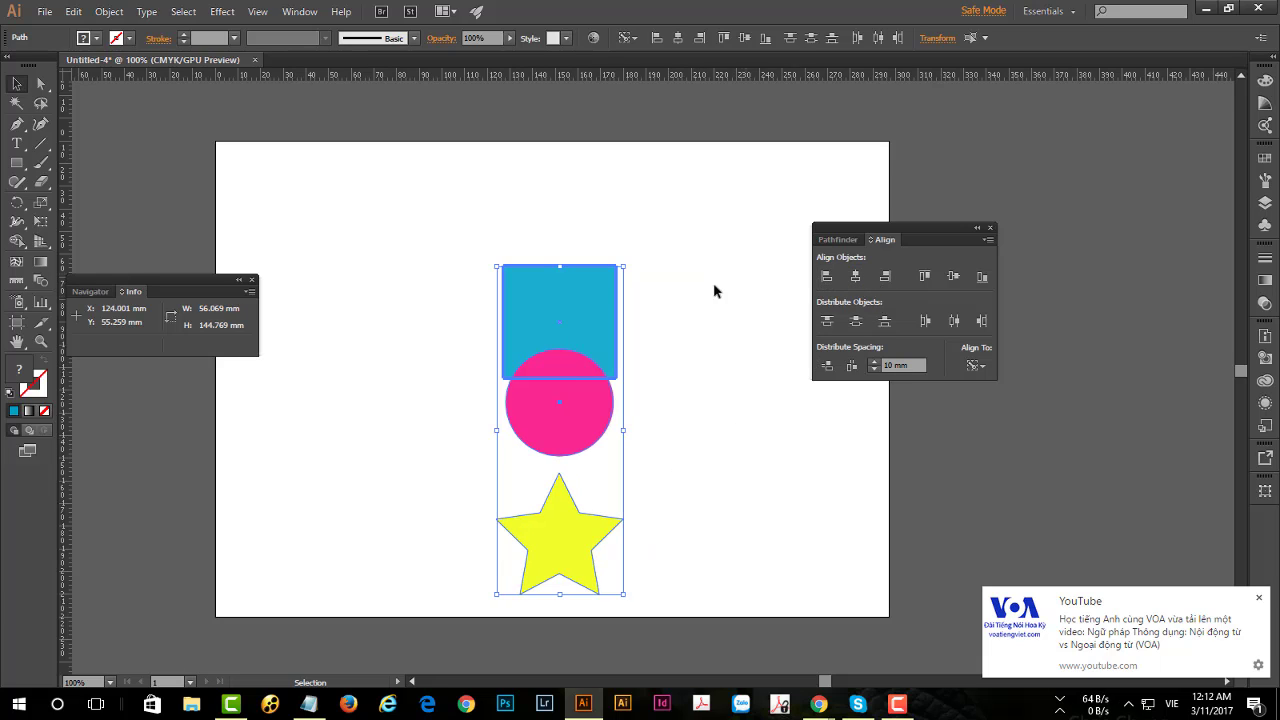
Spread the shapes apart: circle to the lower right, square up and right
click(628, 435)
drag(550, 408, 711, 459)
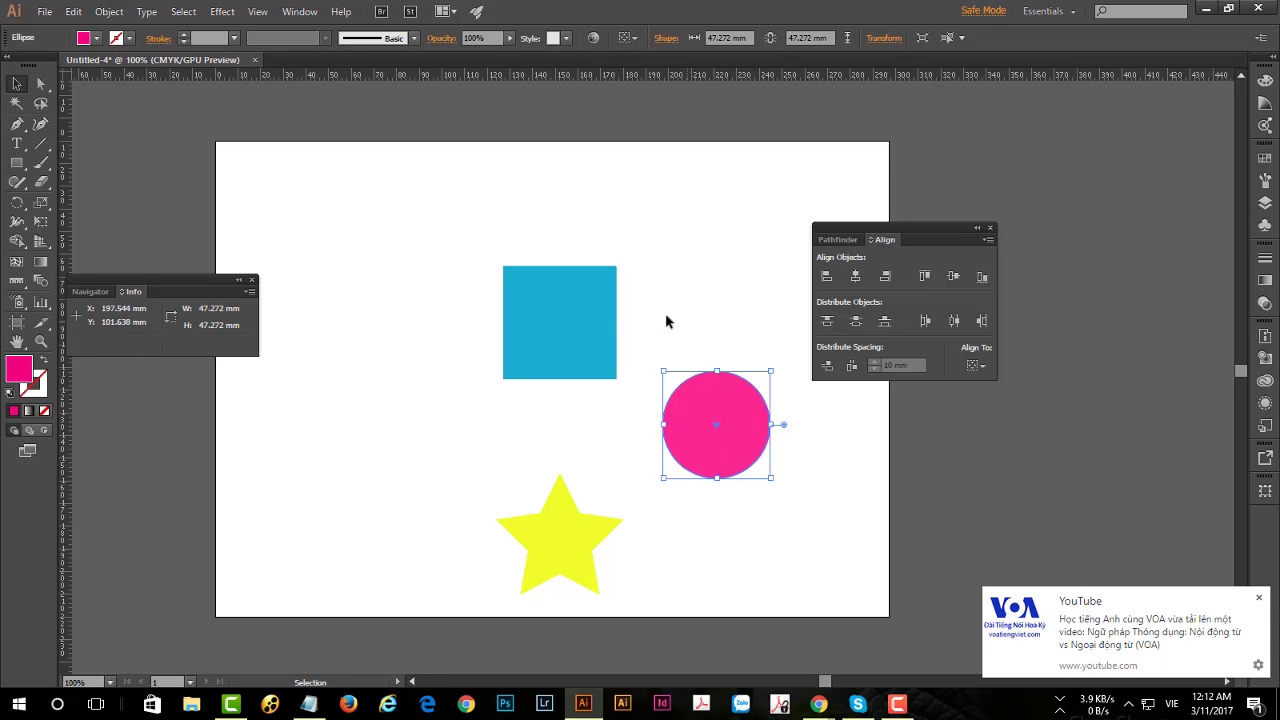
drag(570, 311, 645, 238)
drag(463, 226, 735, 555)
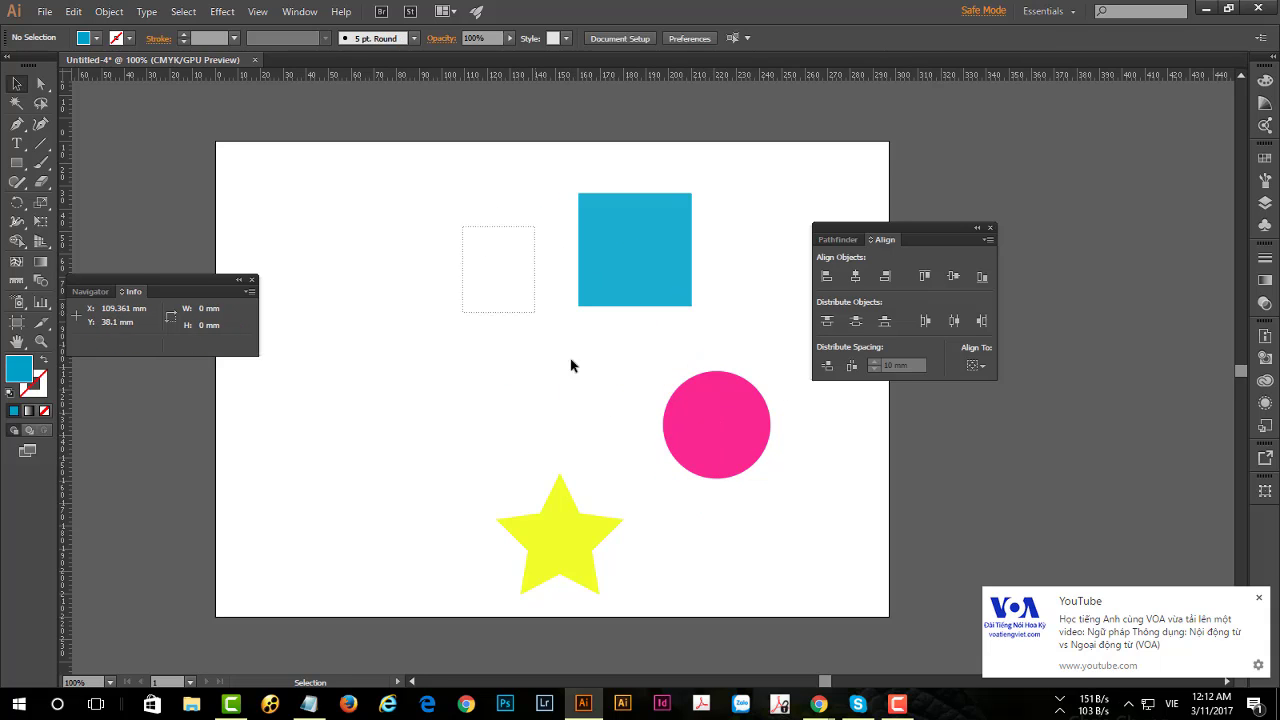